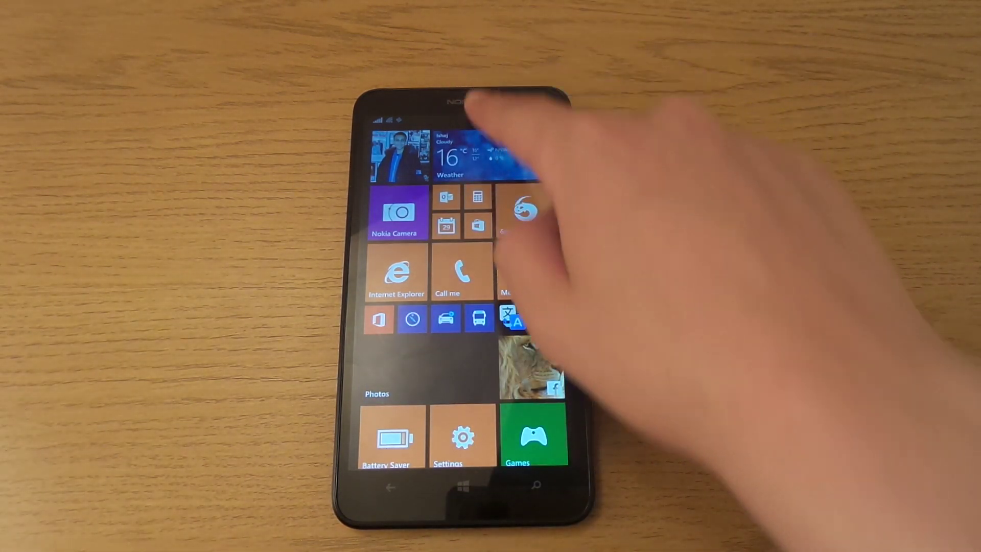
# From the action center, browse the quick action choices under notifications+actions
pyautogui.moveTo(465, 111); pyautogui.dragTo(464, 453)
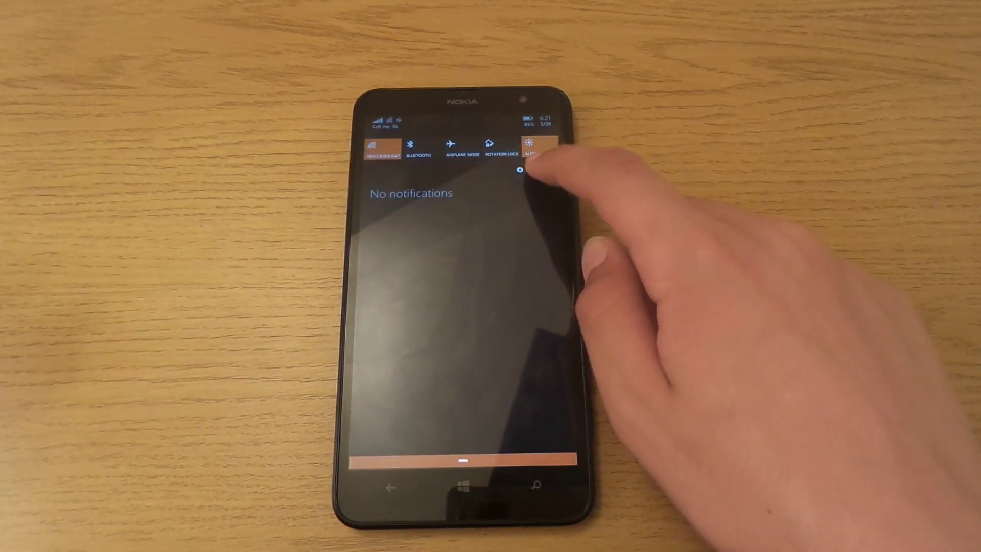
pyautogui.click(529, 170)
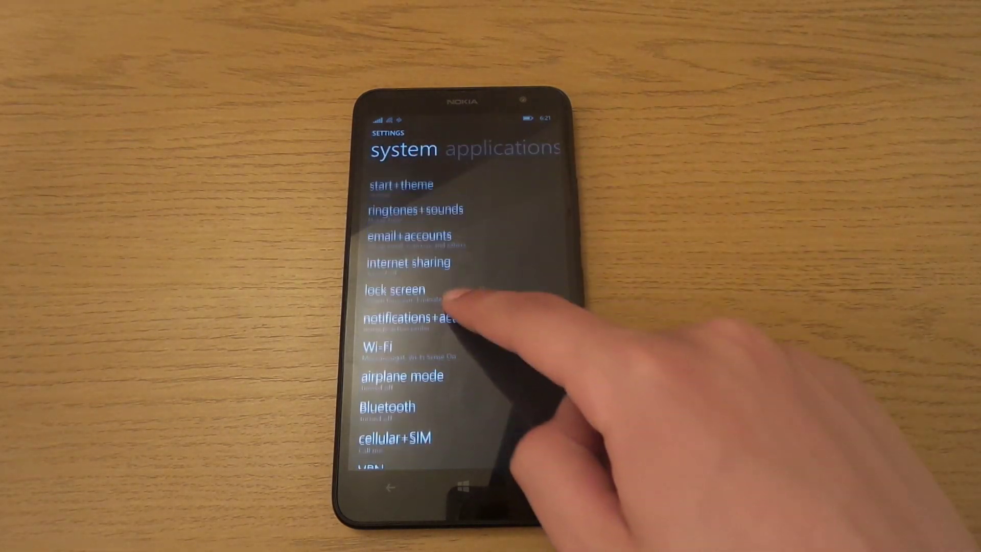
pyautogui.click(429, 313)
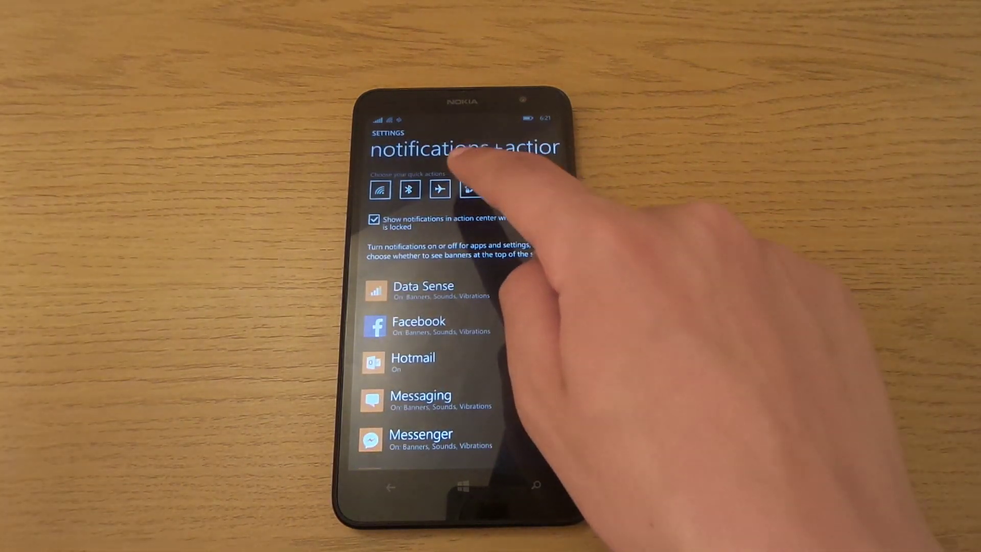
pyautogui.click(479, 192)
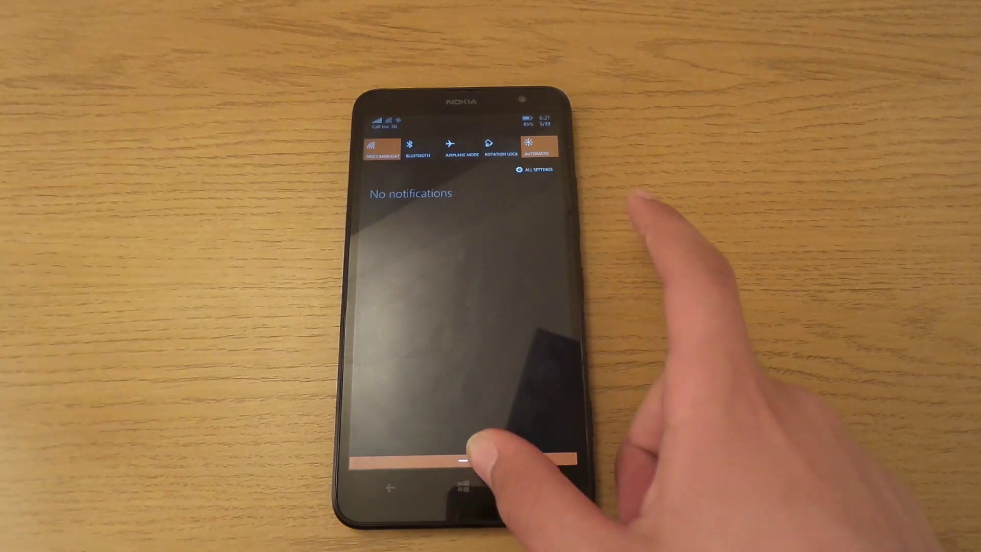
pyautogui.moveTo(469, 458); pyautogui.dragTo(468, 406)
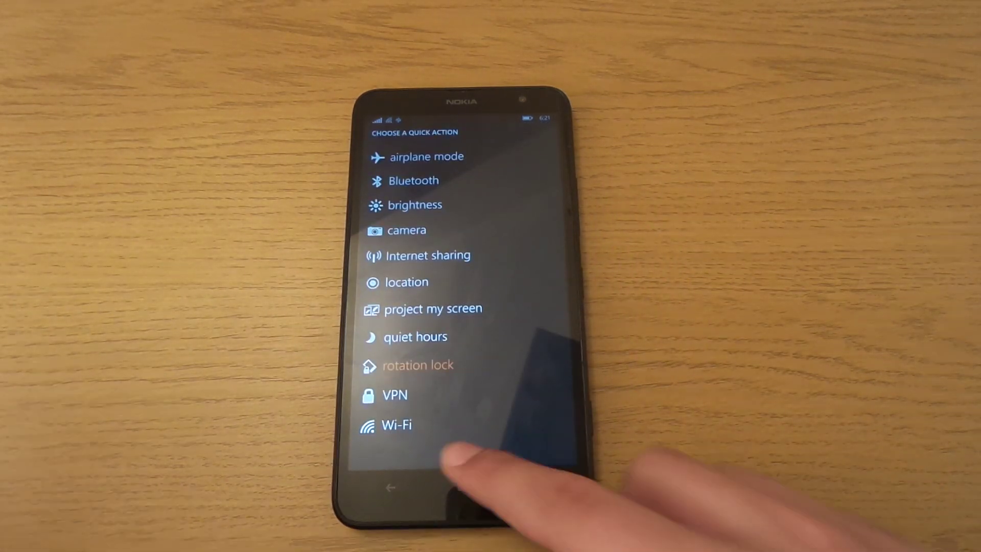
pyautogui.click(461, 483)
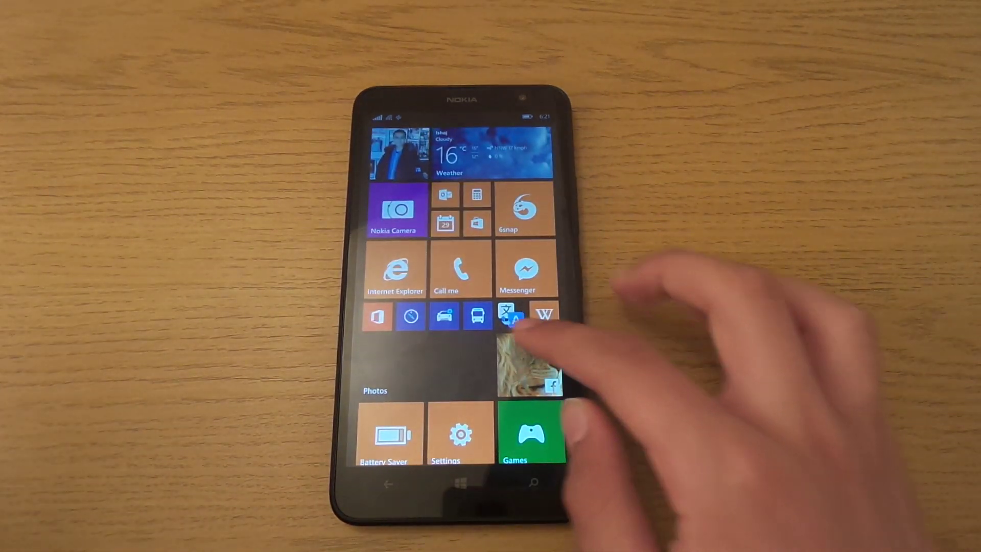
pyautogui.moveTo(568, 307); pyautogui.dragTo(430, 307)
pyautogui.moveTo(449, 390); pyautogui.dragTo(460, 284)
pyautogui.moveTo(460, 323); pyautogui.dragTo(494, 274)
pyautogui.moveTo(452, 322)
pyautogui.mouseDown()
pyautogui.moveTo(583, 326)
pyautogui.moveTo(406, 360)
pyautogui.mouseUp()
pyautogui.moveTo(536, 353); pyautogui.dragTo(406, 360)
pyautogui.moveTo(430, 308); pyautogui.dragTo(568, 307)
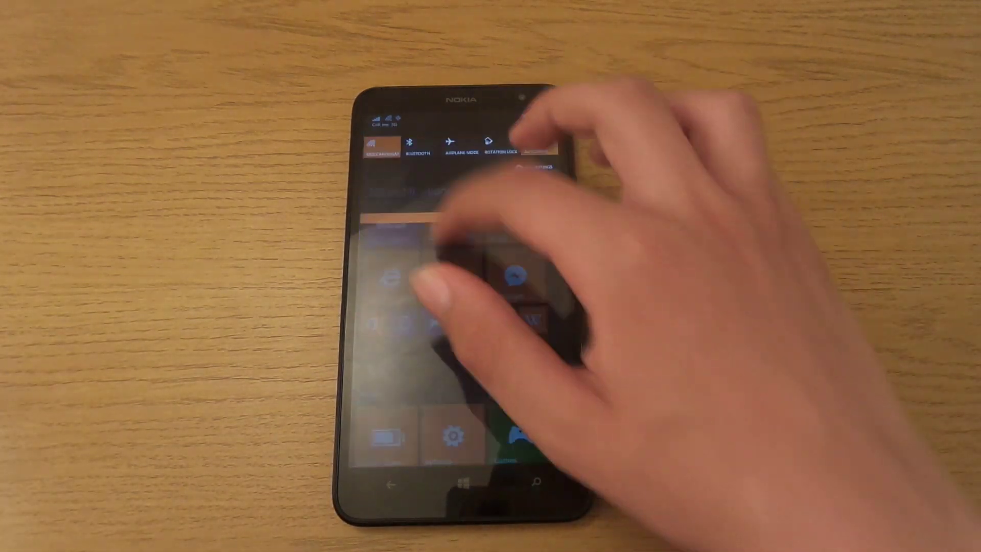
pyautogui.press('super+l')
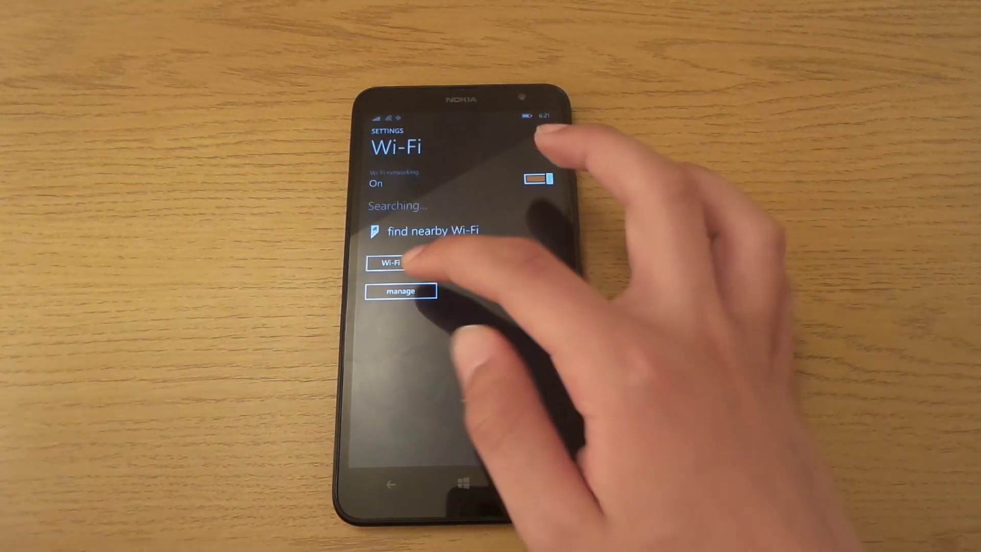
pyautogui.click(401, 262)
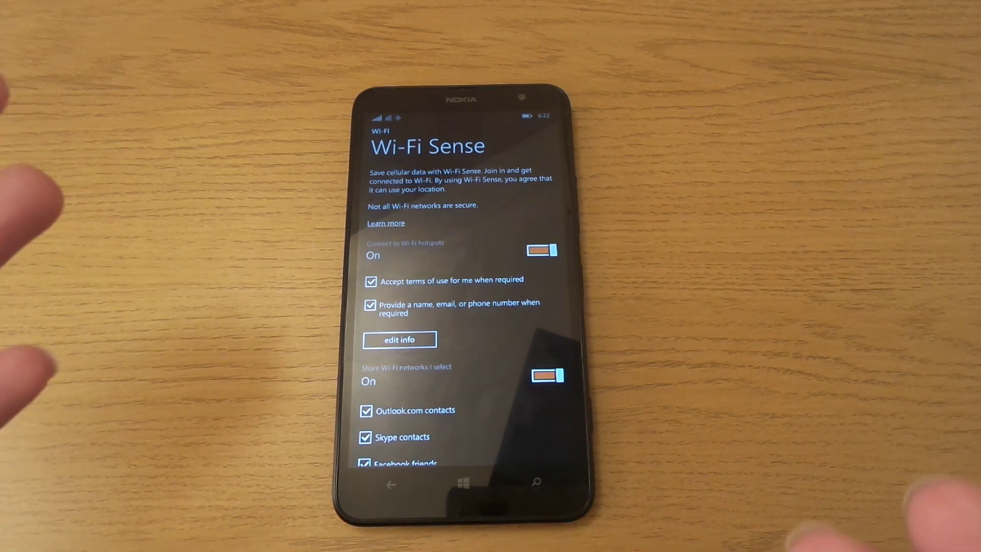
pyautogui.click(462, 485)
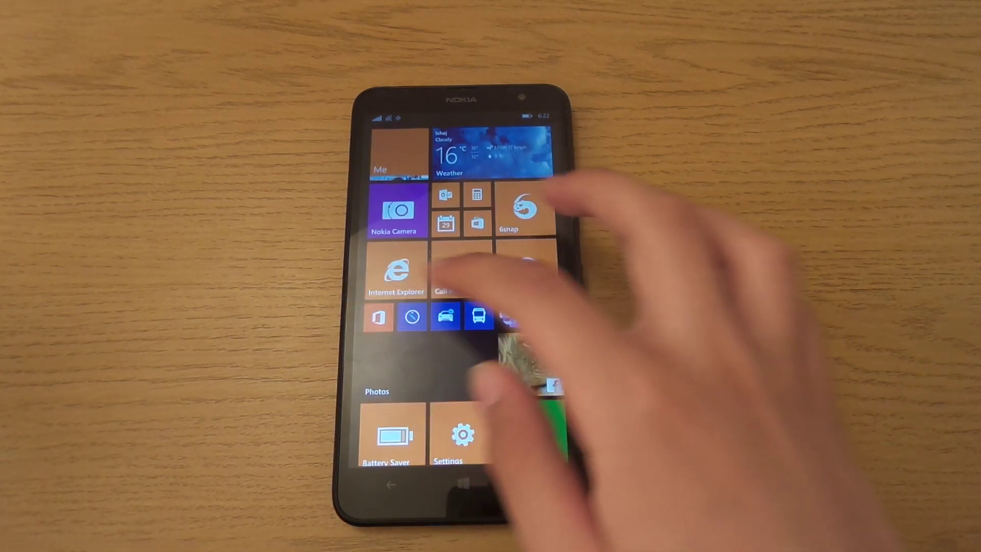
pyautogui.moveTo(536, 307); pyautogui.dragTo(399, 306)
pyautogui.scroll(-5, 461, 307)
pyautogui.scroll(-5, 483, 268)
pyautogui.scroll(-3, 476, 330)
pyautogui.scroll(5, 461, 384)
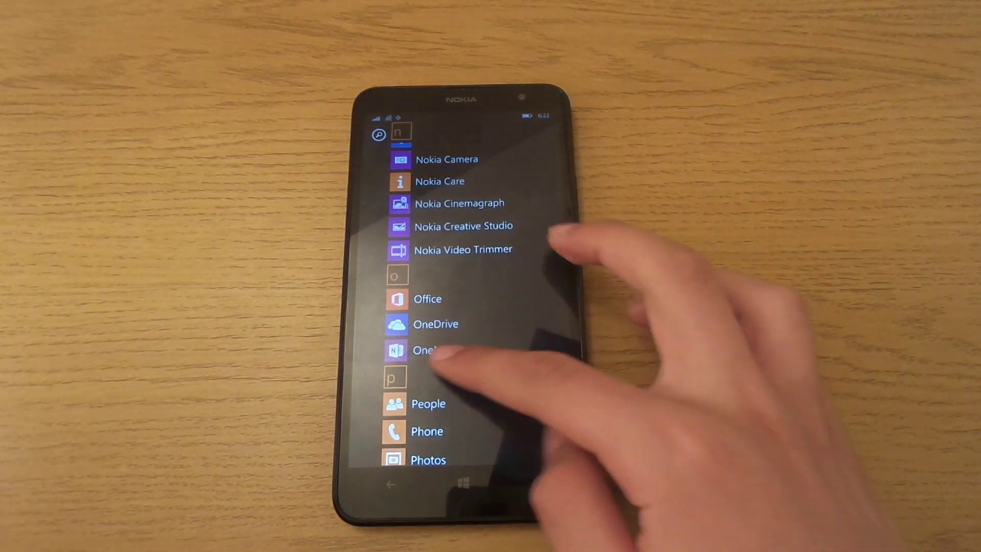
pyautogui.moveTo(457, 354); pyautogui.dragTo(548, 373)
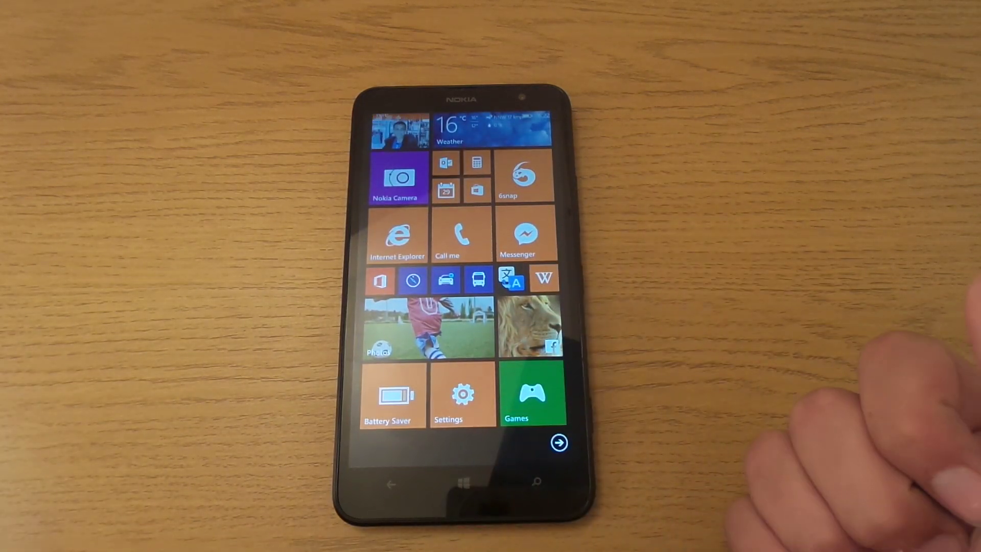
pyautogui.moveTo(559, 329); pyautogui.dragTo(402, 337)
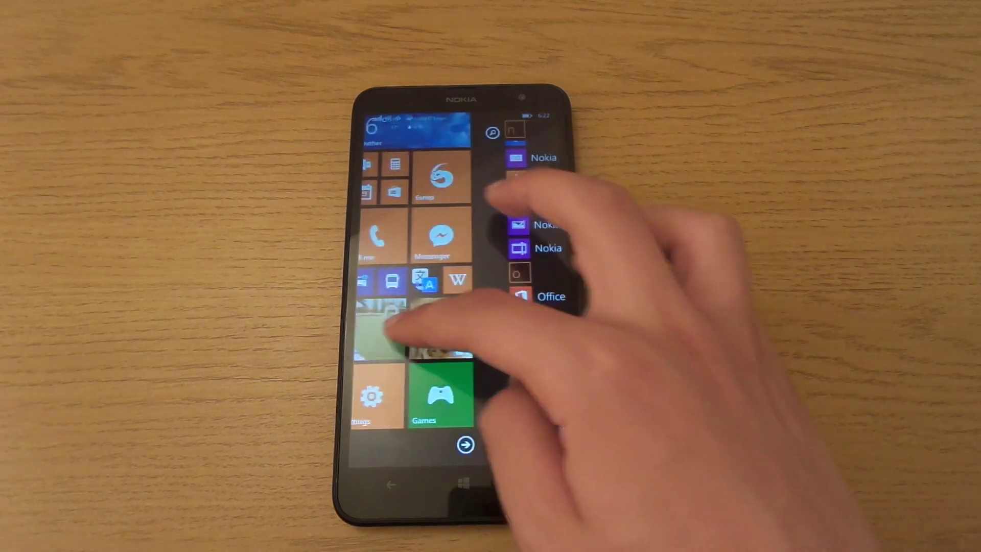
pyautogui.moveTo(498, 201); pyautogui.dragTo(606, 231)
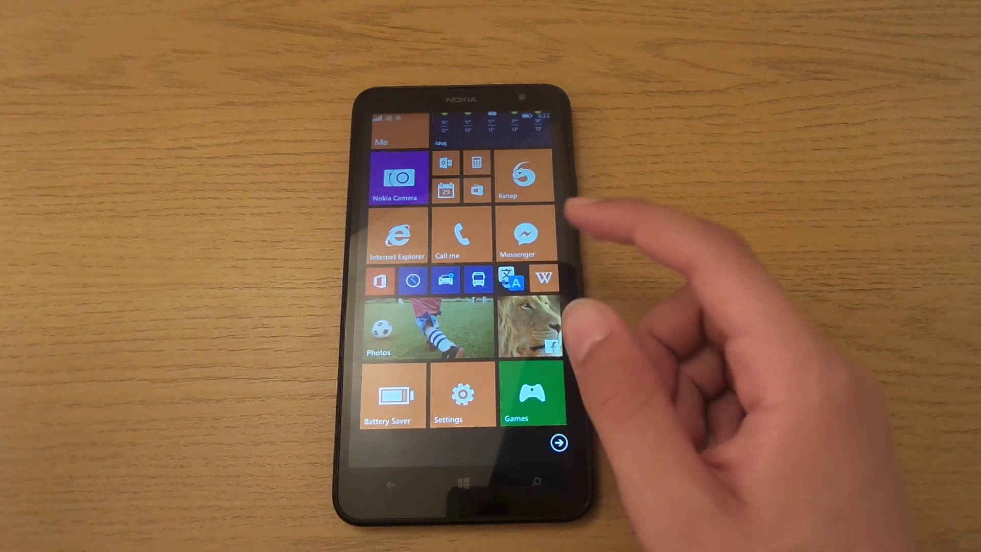
pyautogui.click(506, 188)
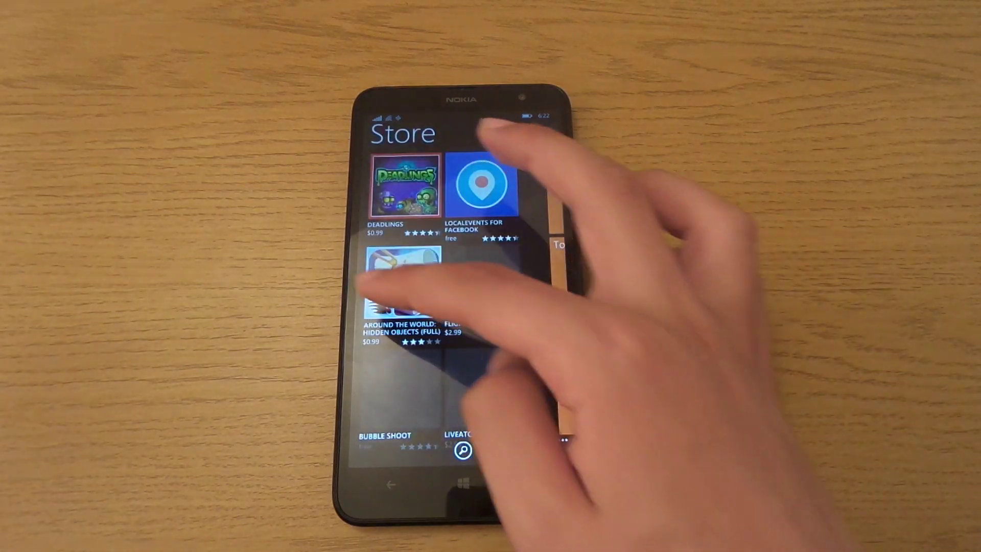
pyautogui.moveTo(514, 330); pyautogui.dragTo(414, 322)
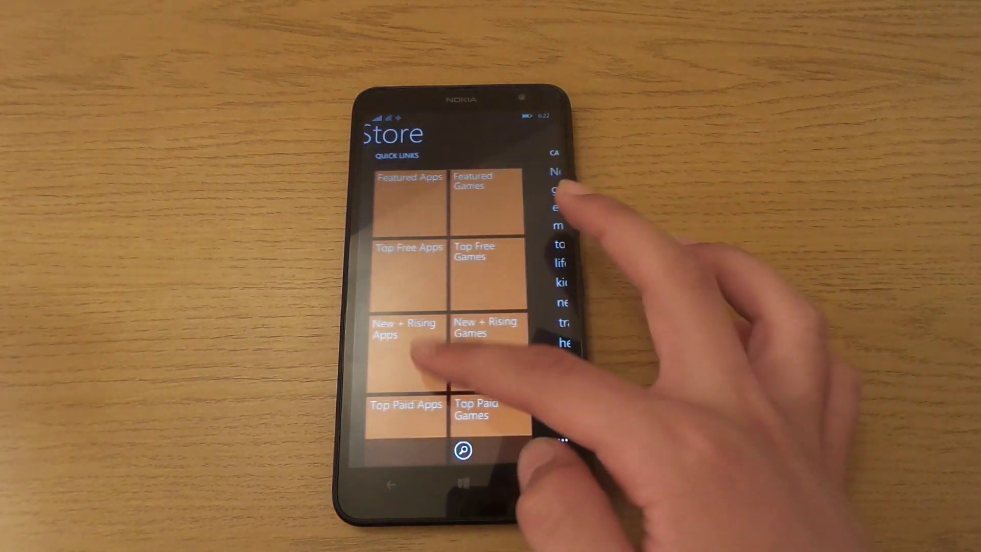
pyautogui.moveTo(537, 268)
pyautogui.mouseDown()
pyautogui.moveTo(659, 269)
pyautogui.moveTo(537, 269)
pyautogui.mouseUp()
pyautogui.scroll(-3, 461, 345)
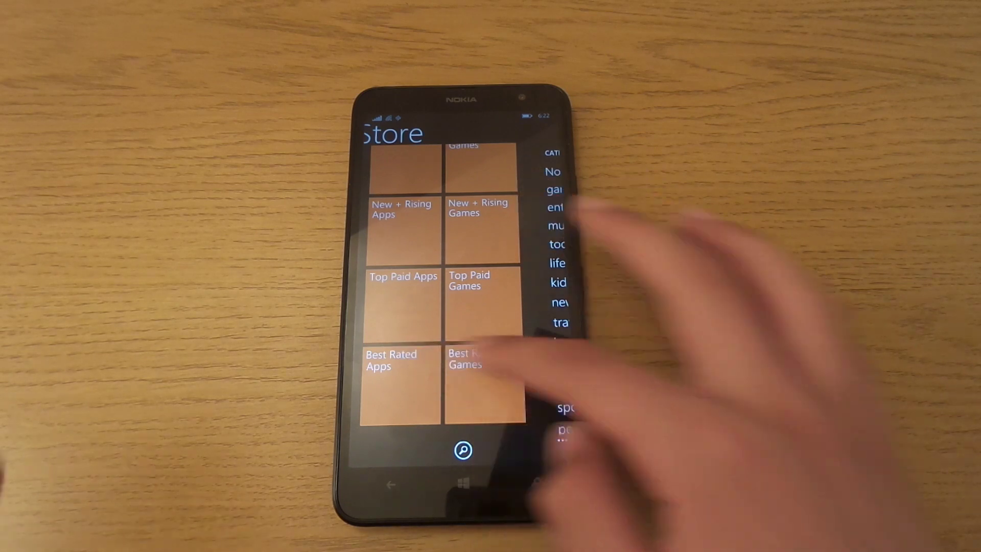
pyautogui.moveTo(479, 356); pyautogui.dragTo(690, 360)
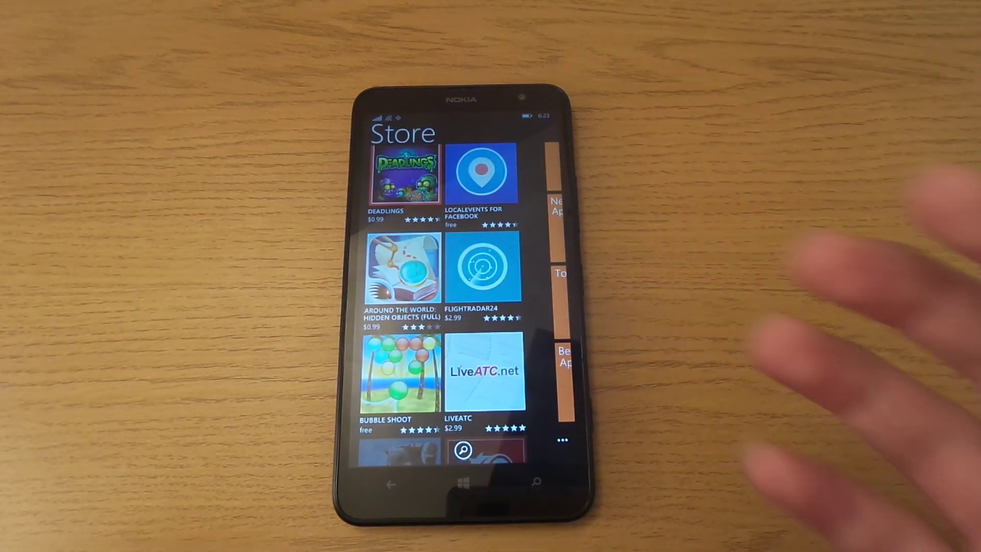
pyautogui.moveTo(430, 245); pyautogui.dragTo(529, 283)
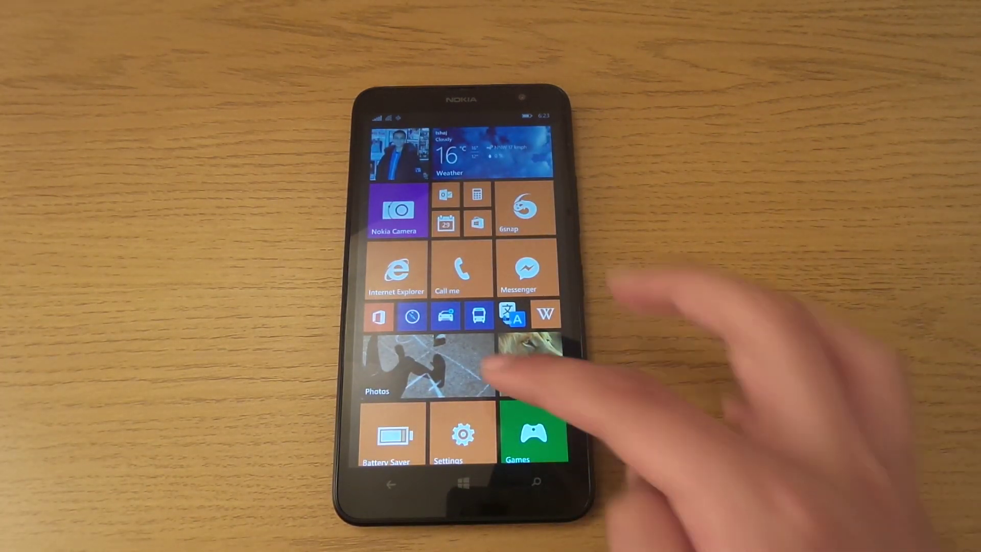
# Briefly reopen the Store, then close it back to the Start tiles
pyautogui.click(477, 222)
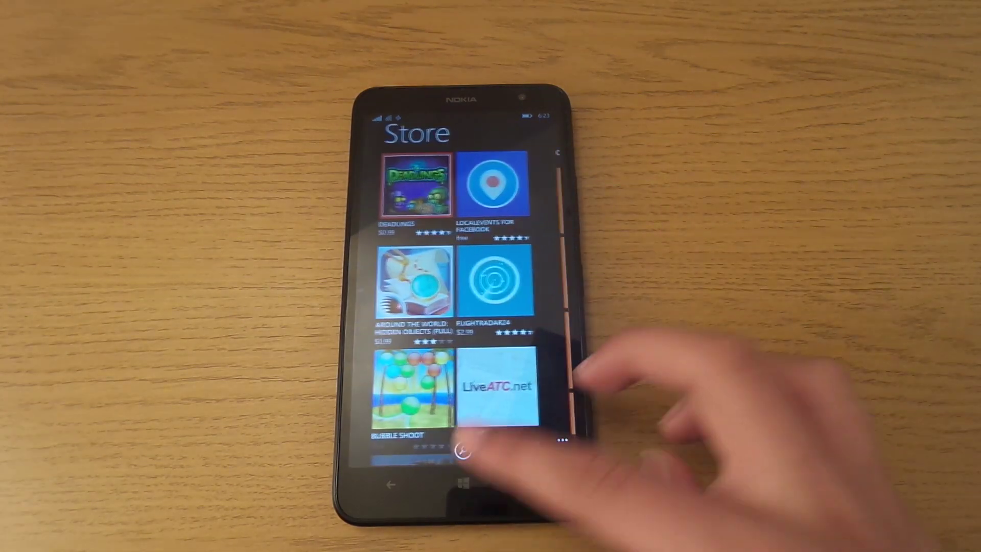
pyautogui.click(463, 483)
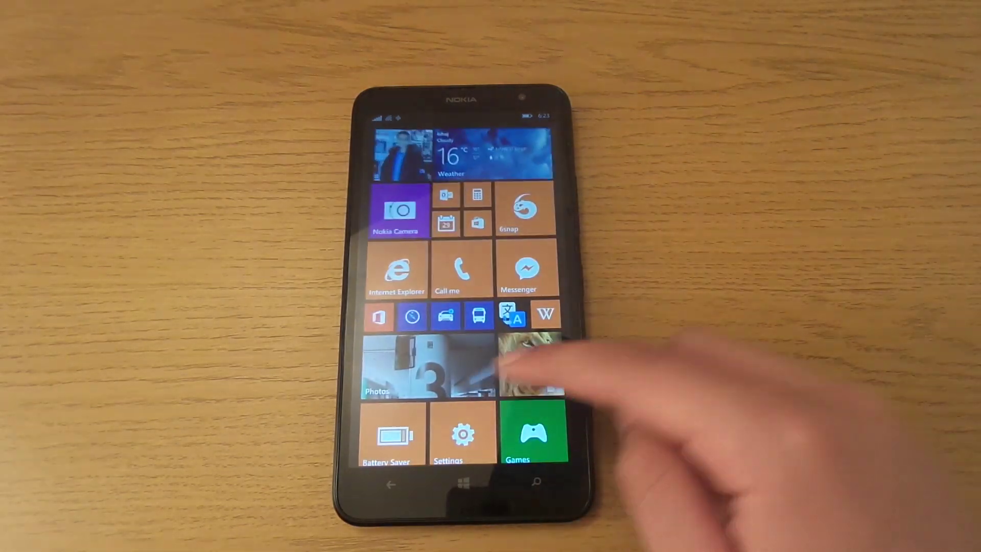
pyautogui.moveTo(521, 307)
pyautogui.mouseDown()
pyautogui.moveTo(384, 307)
pyautogui.moveTo(538, 292)
pyautogui.mouseUp()
# Open the Store page in the applications section of Settings
pyautogui.click(443, 435)
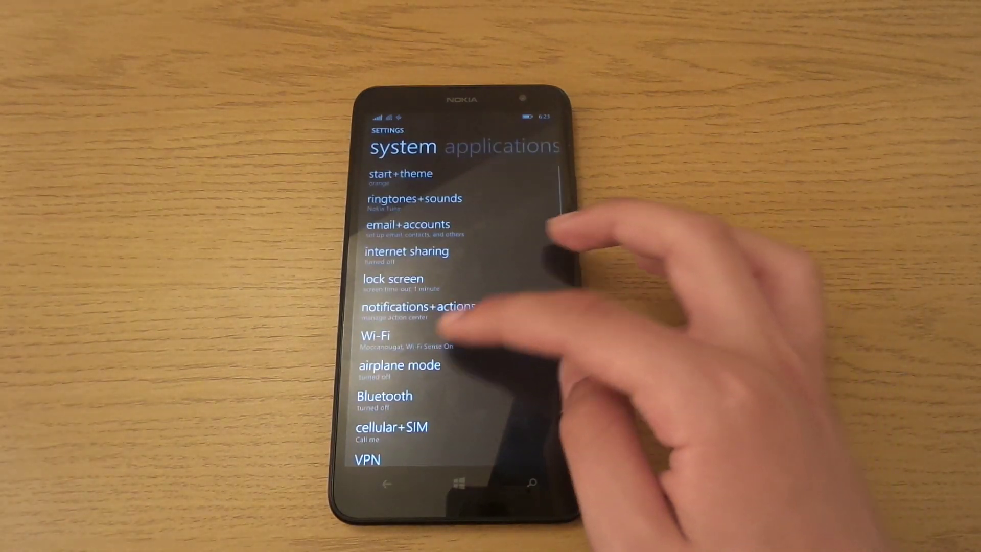
pyautogui.scroll(-2, 429, 337)
pyautogui.moveTo(537, 307); pyautogui.dragTo(368, 307)
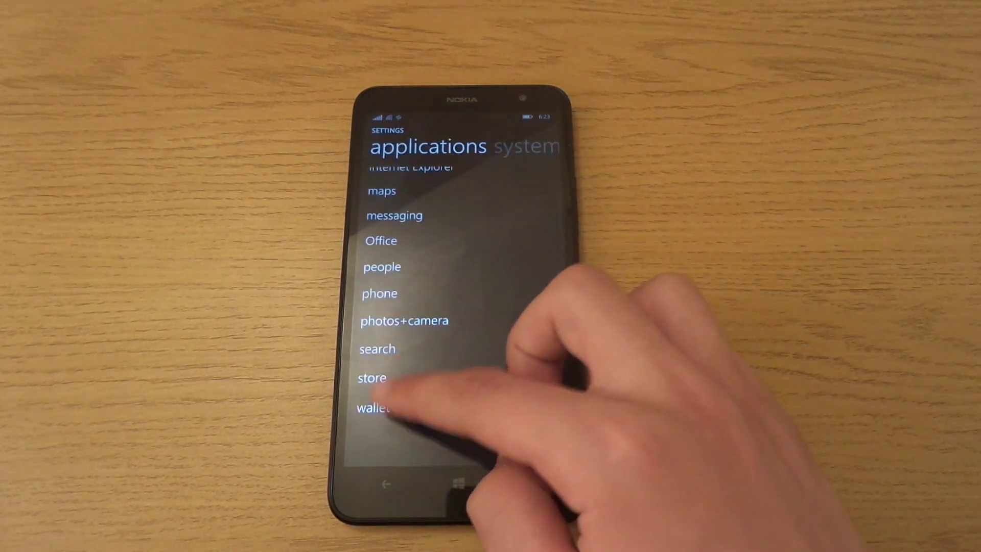
pyautogui.click(385, 483)
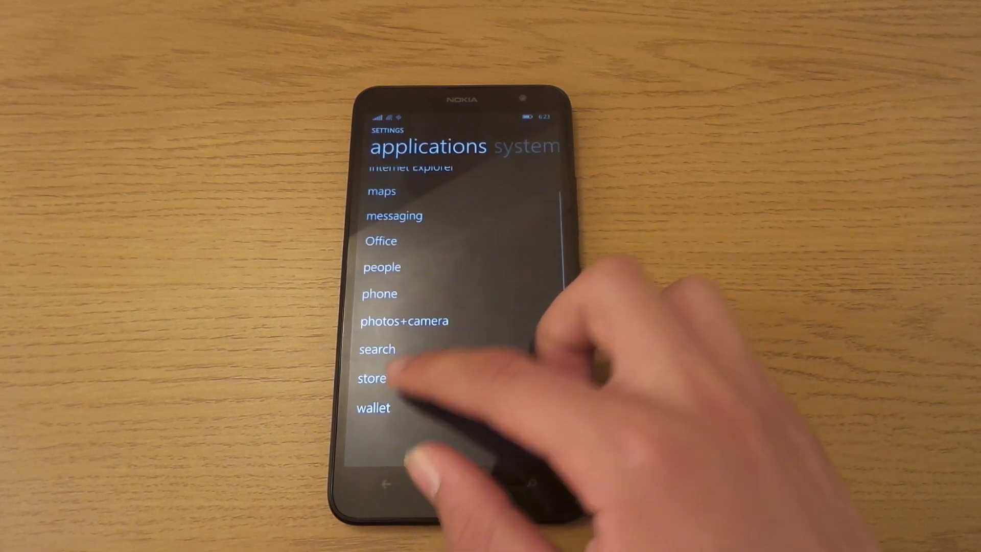
pyautogui.click(375, 377)
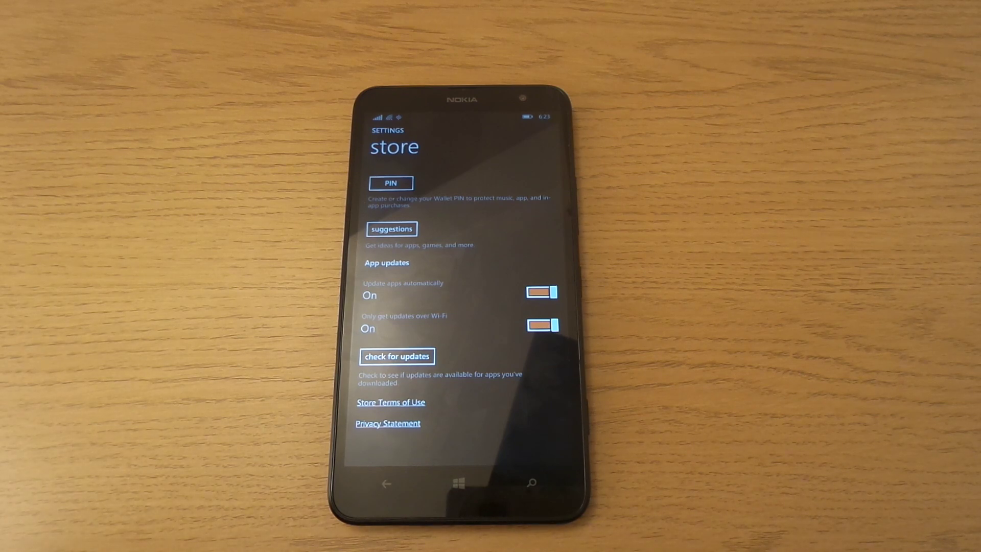
# Leave Store settings, launch Nokia Camera and tap the viewfinder to focus
pyautogui.click(459, 483)
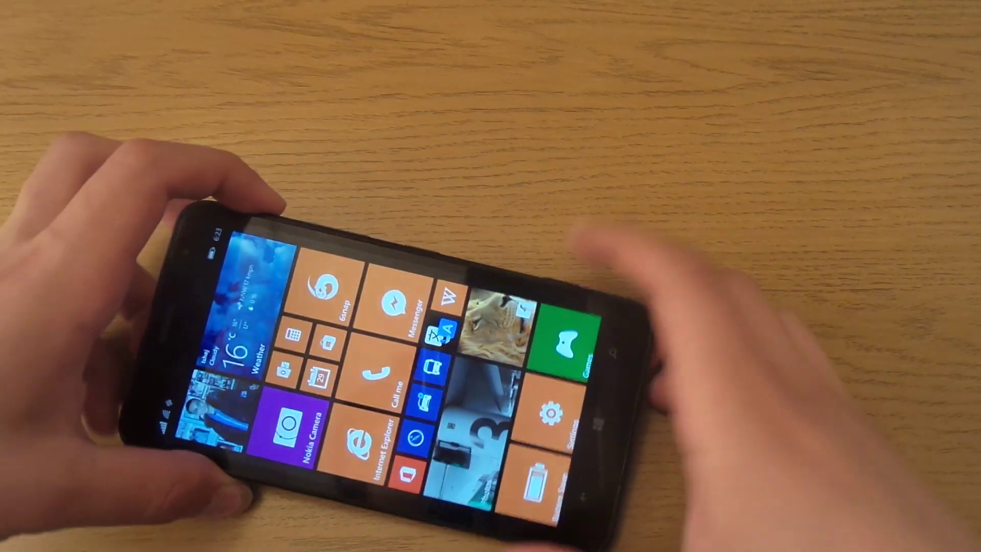
pyautogui.click(628, 253)
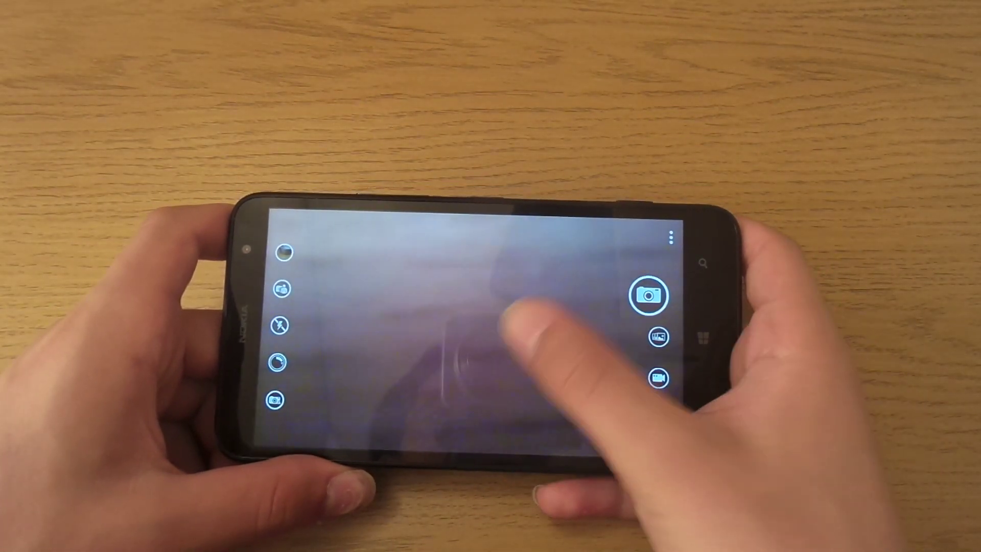
pyautogui.click(526, 349)
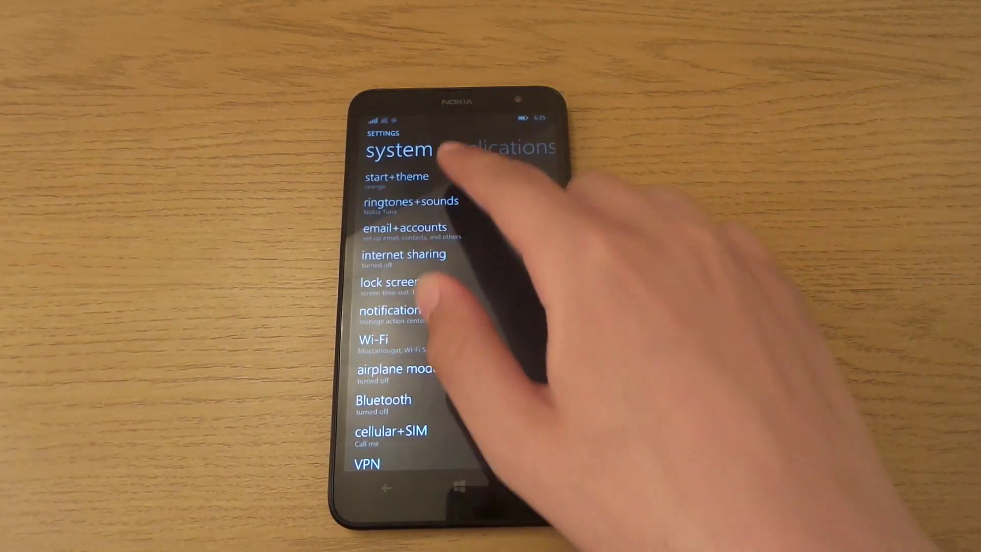
# In start+theme, pick the soccer photo from its album as the background
pyautogui.click(397, 176)
pyautogui.click(452, 289)
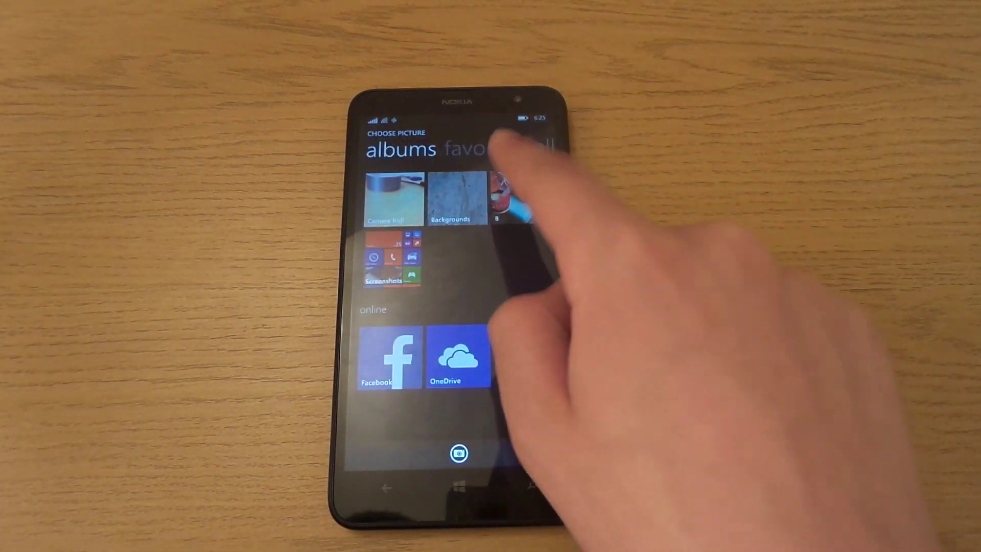
pyautogui.click(520, 198)
pyautogui.click(383, 280)
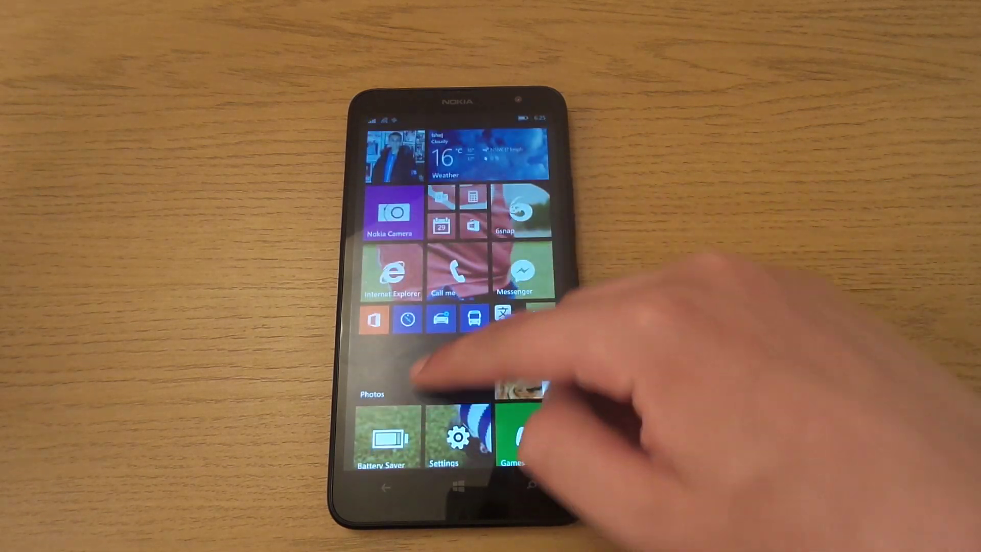
pyautogui.scroll(-3, 456, 306)
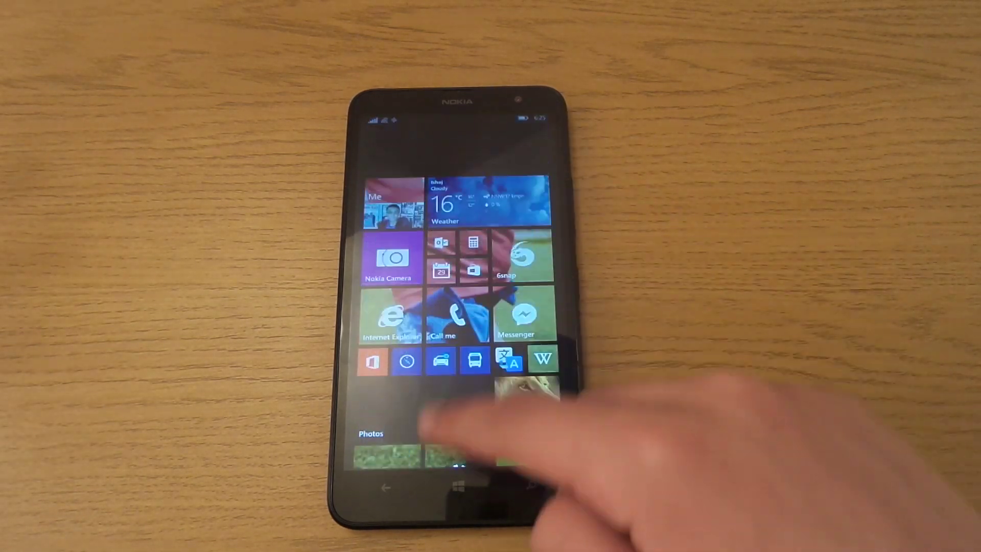
pyautogui.scroll(-2, 456, 307)
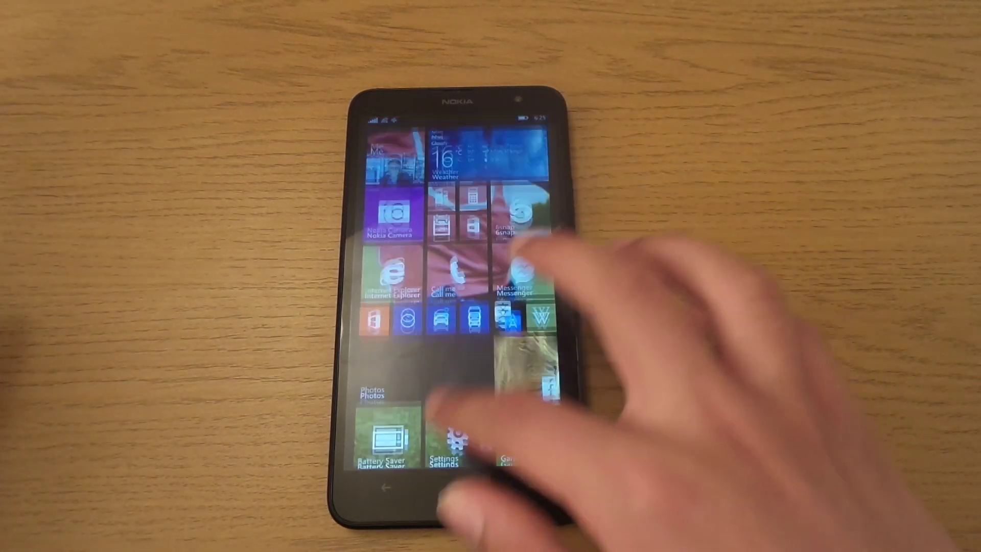
pyautogui.scroll(-3, 457, 307)
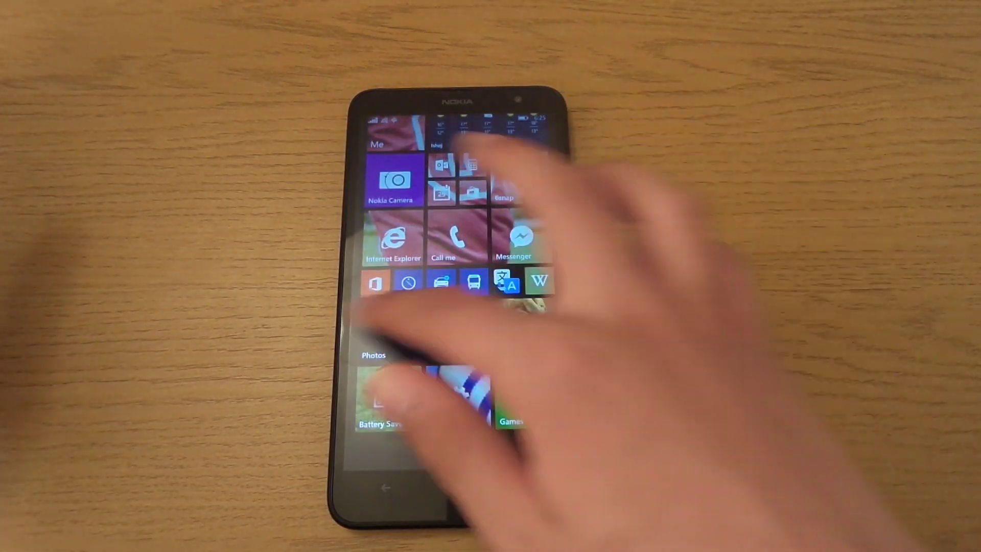
pyautogui.moveTo(537, 307); pyautogui.dragTo(399, 307)
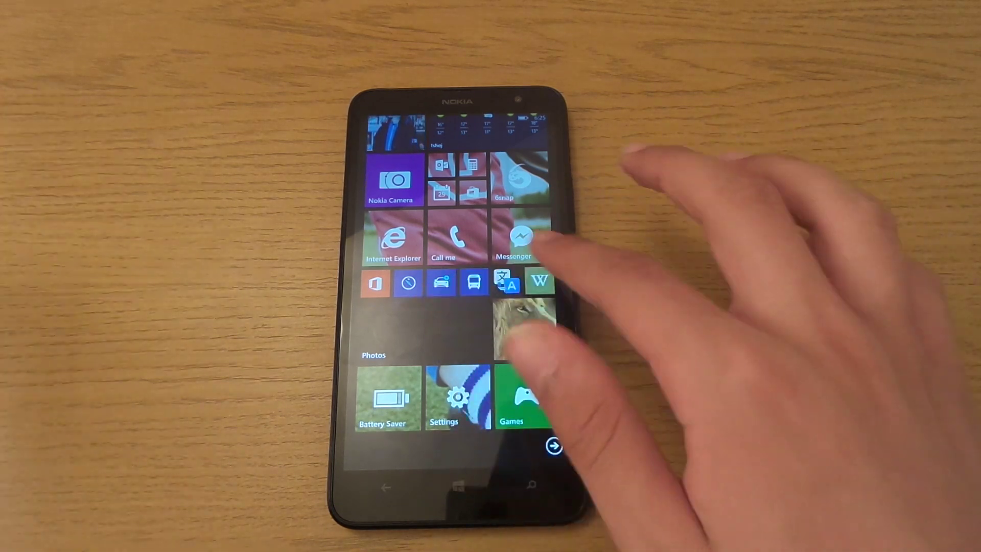
pyautogui.moveTo(537, 231); pyautogui.dragTo(414, 230)
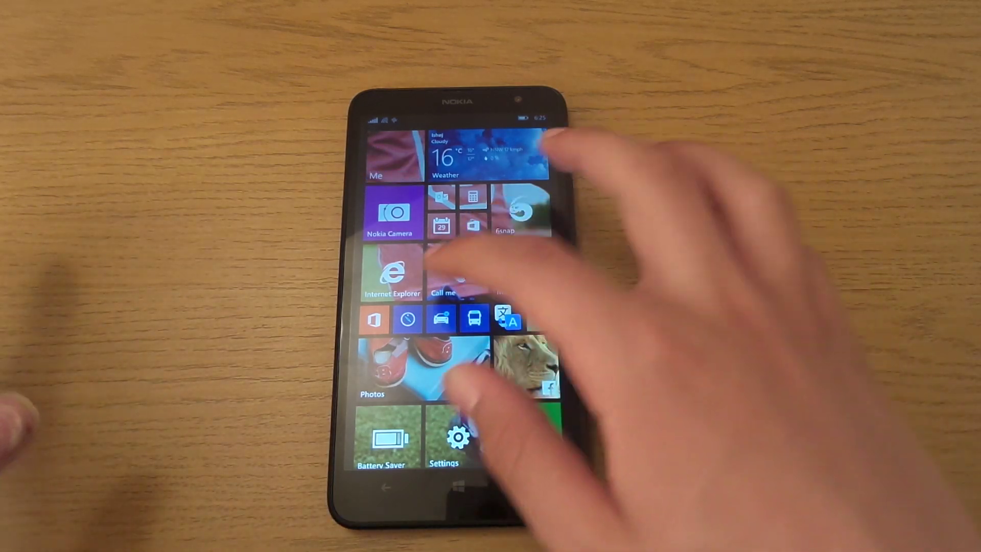
# Close the Settings card in the task switcher and return to Start
pyautogui.click(452, 272)
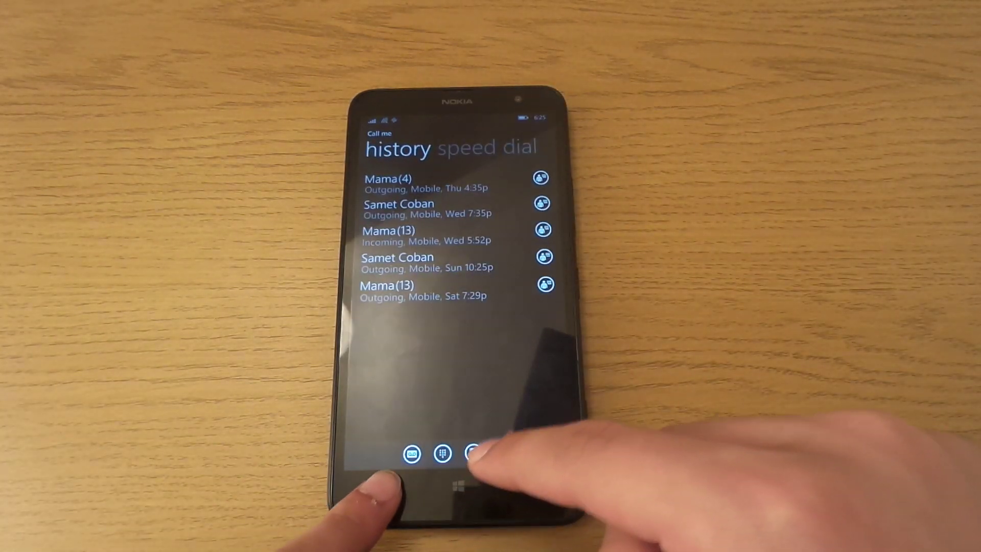
pyautogui.click(386, 487)
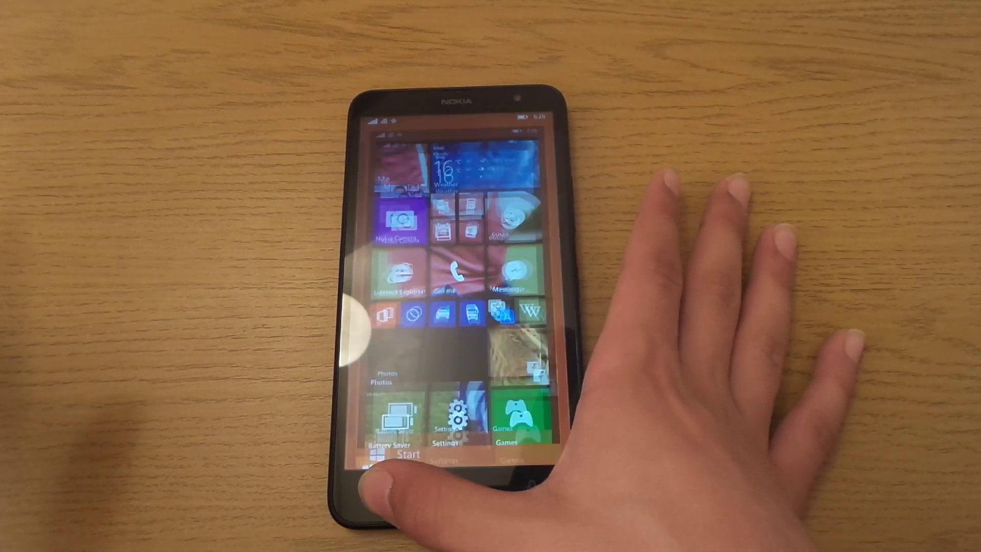
pyautogui.click(381, 487)
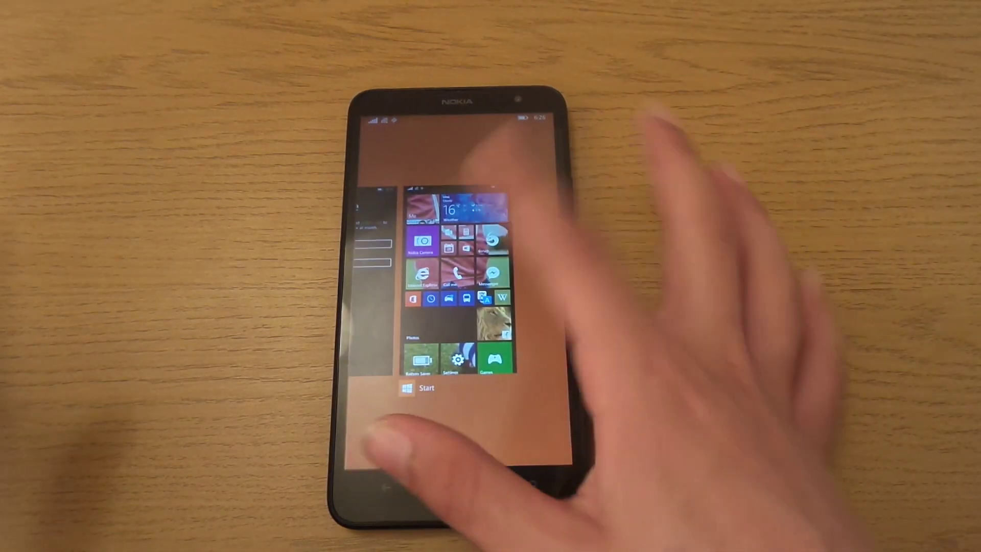
pyautogui.moveTo(457, 329)
pyautogui.mouseDown()
pyautogui.moveTo(561, 265)
pyautogui.moveTo(537, 322)
pyautogui.moveTo(568, 246)
pyautogui.mouseUp()
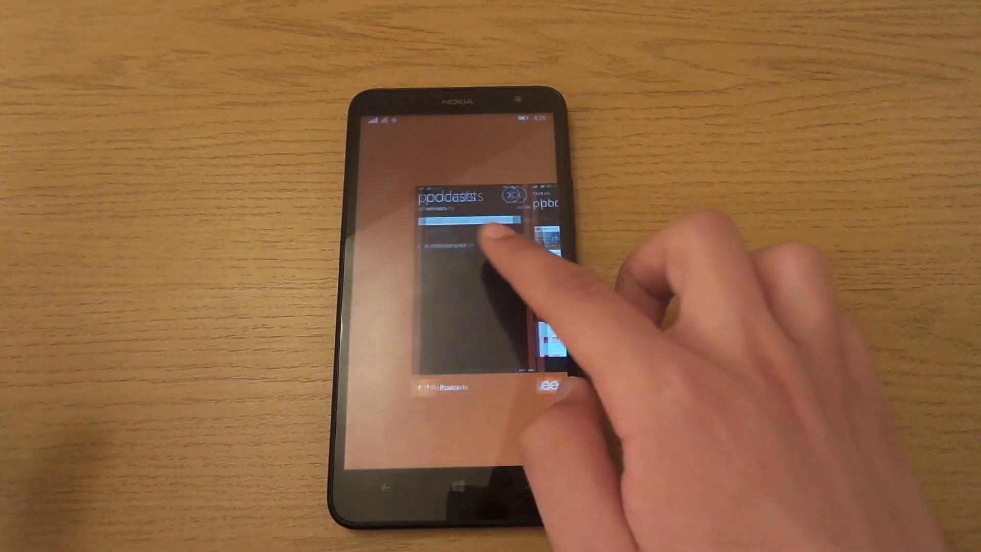
pyautogui.moveTo(559, 253); pyautogui.dragTo(471, 242)
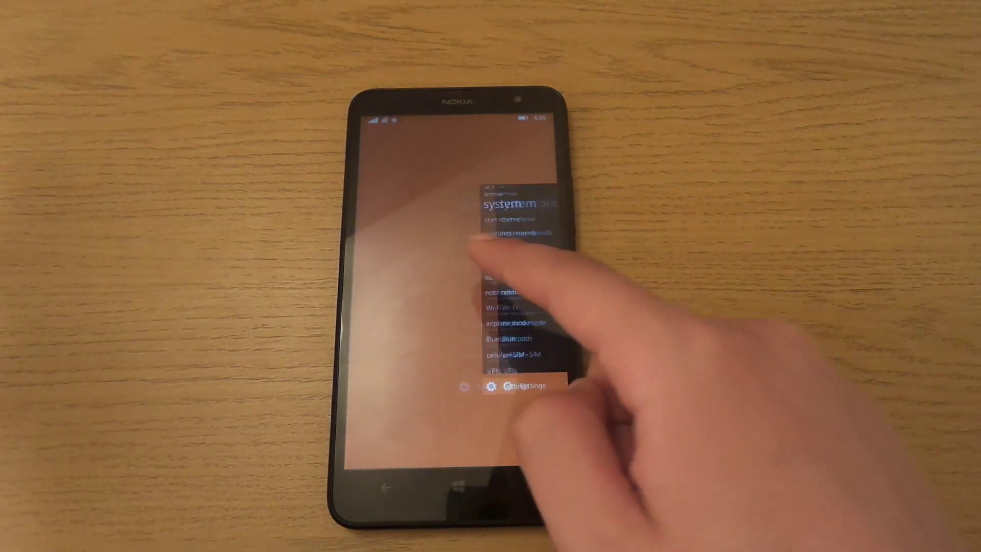
pyautogui.moveTo(445, 348); pyautogui.dragTo(429, 491)
pyautogui.click(499, 261)
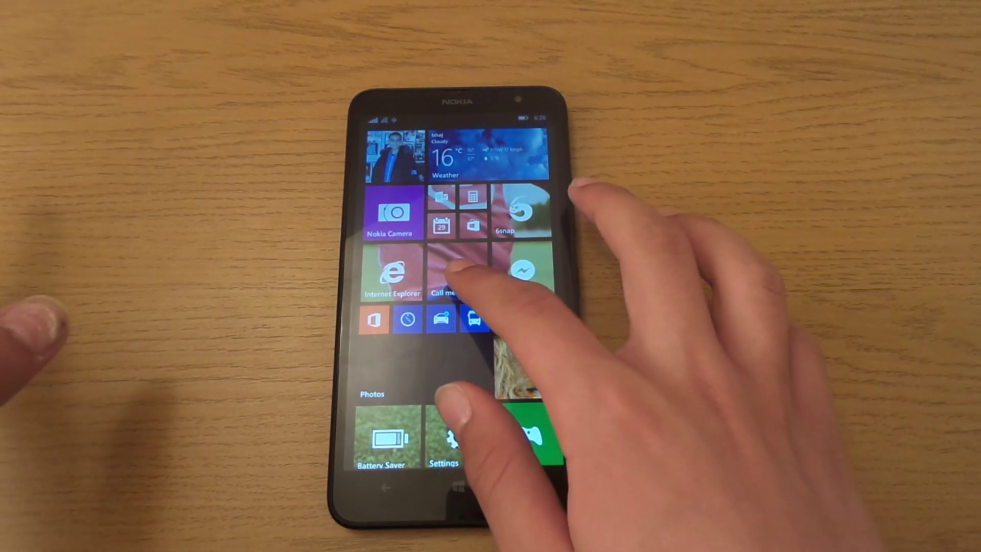
# Switch between the Call me history and Start through the task switcher
pyautogui.click(458, 272)
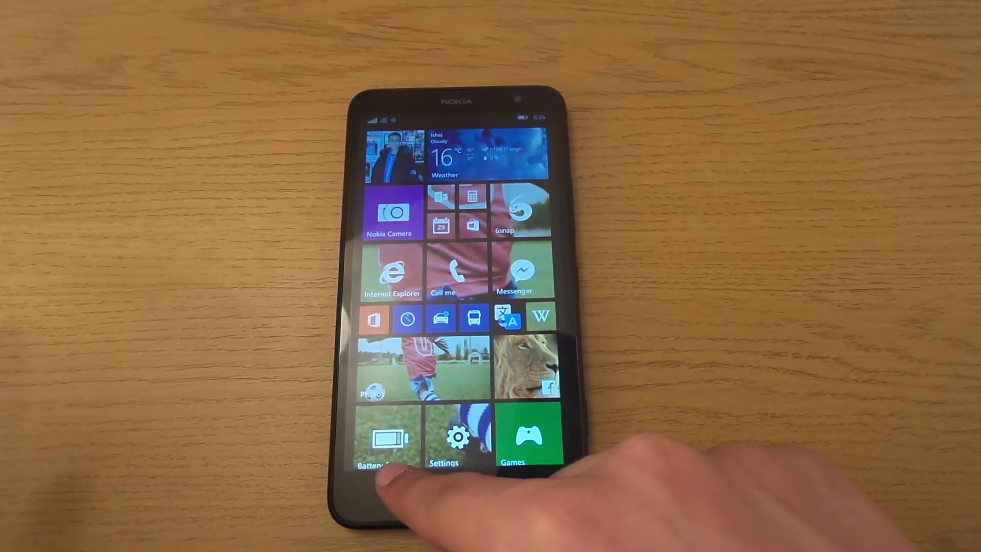
pyautogui.click(385, 482)
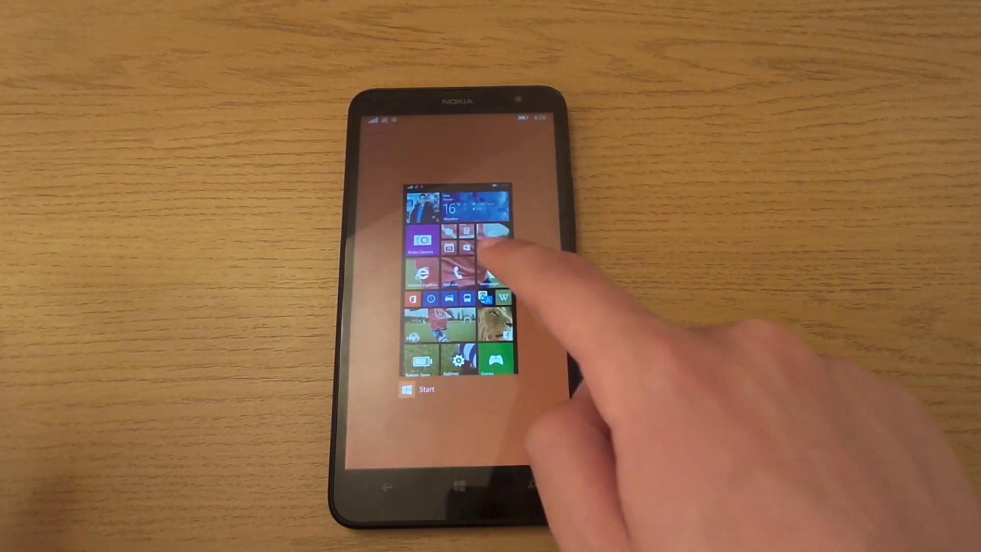
pyautogui.click(484, 245)
pyautogui.click(386, 486)
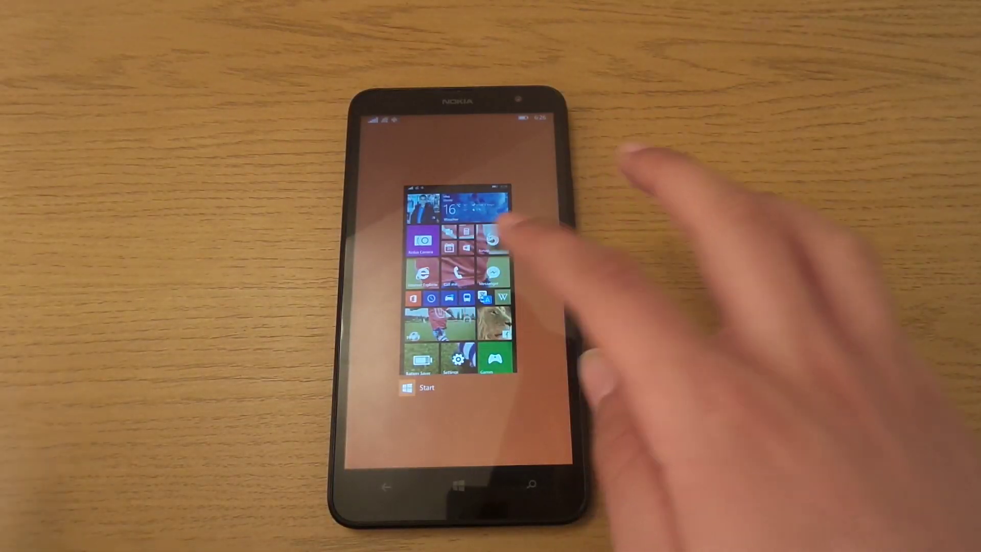
pyautogui.click(491, 265)
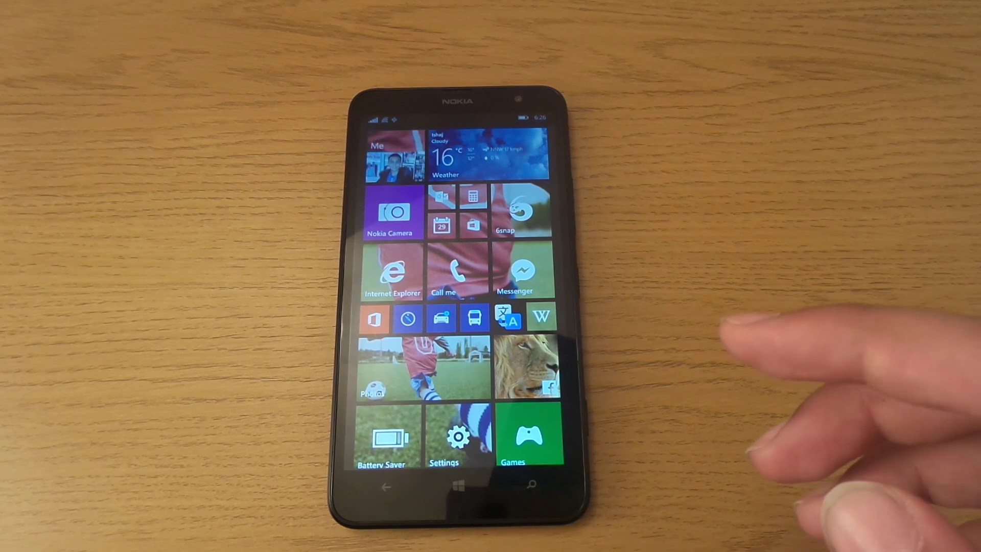
# Open Photos, view a photo, and swipe through albums to the favorites pivot
pyautogui.click(461, 356)
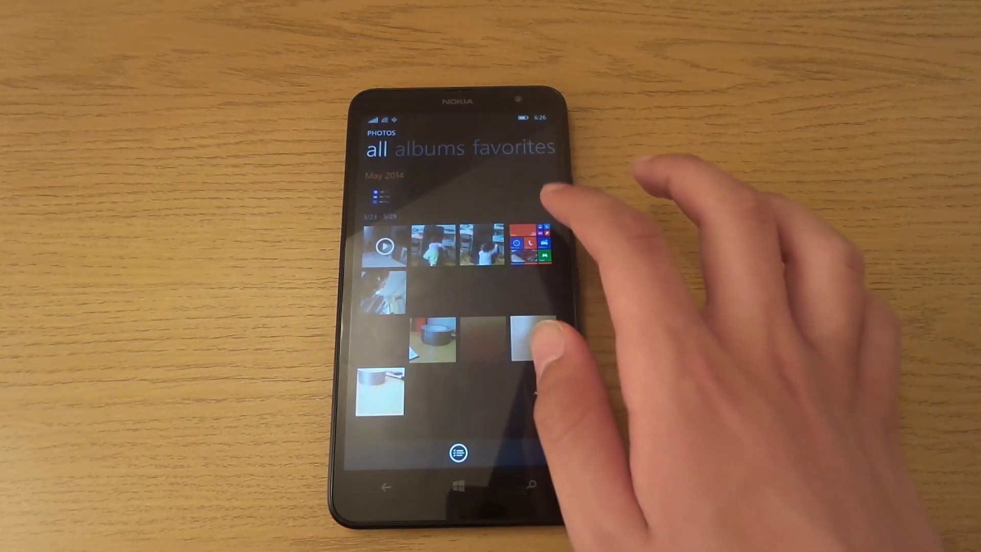
pyautogui.click(535, 333)
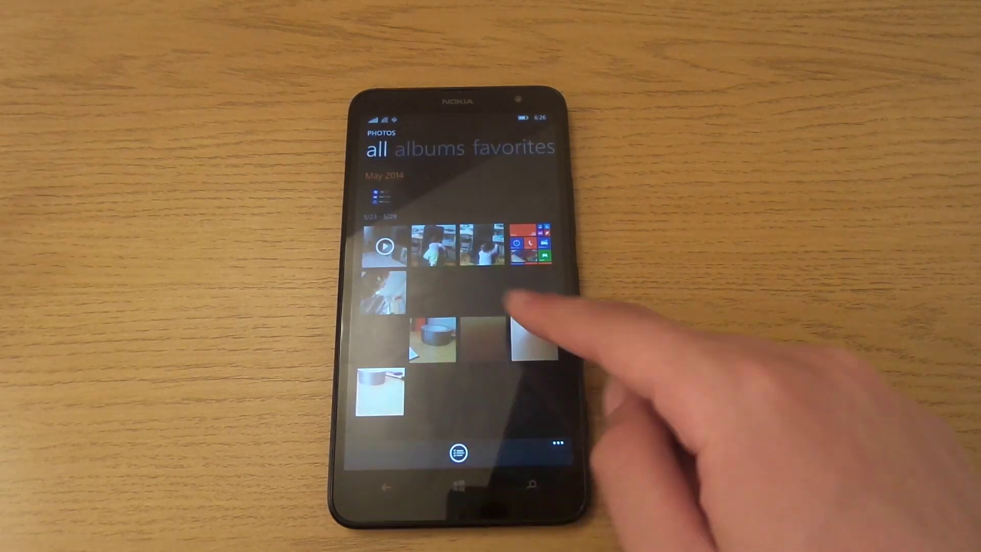
pyautogui.moveTo(537, 307); pyautogui.dragTo(430, 307)
pyautogui.moveTo(537, 230); pyautogui.dragTo(430, 230)
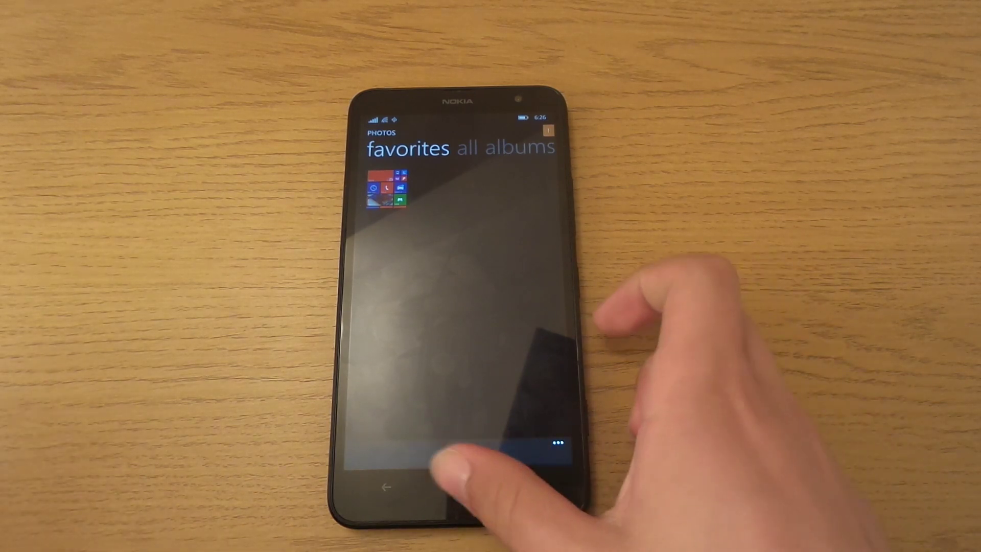
# Go from Start to the quiet hours settings and turn Right now off
pyautogui.click(458, 486)
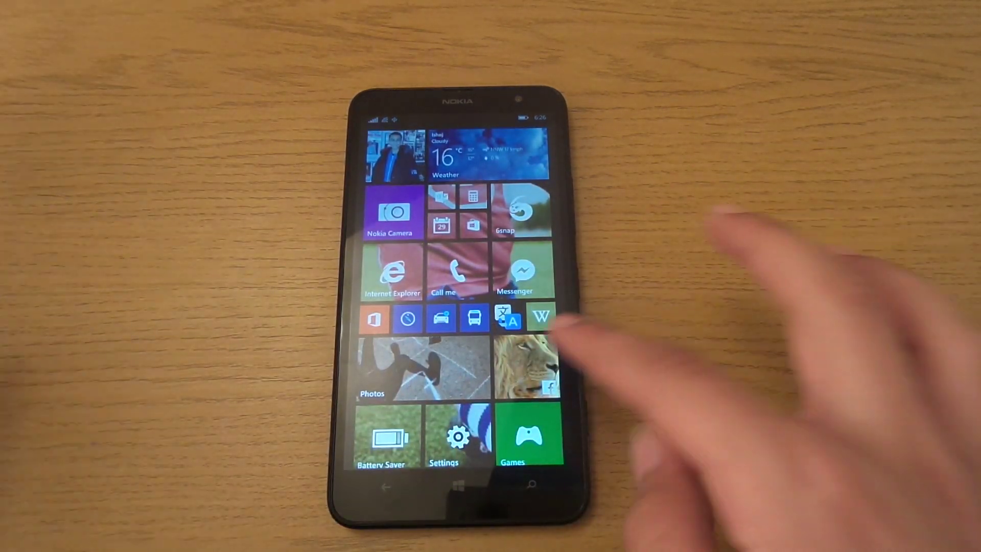
pyautogui.moveTo(506, 223); pyautogui.dragTo(384, 223)
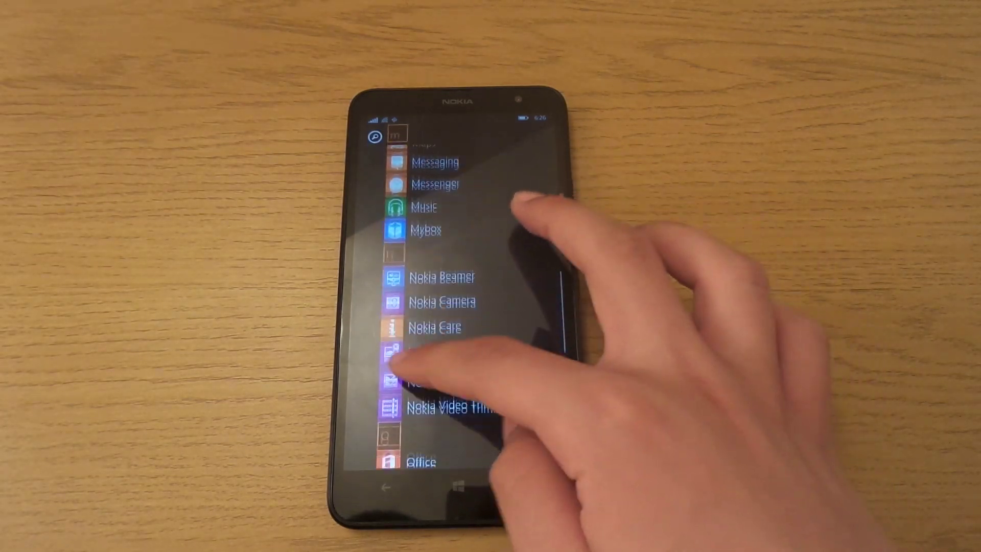
pyautogui.scroll(-10, 453, 306)
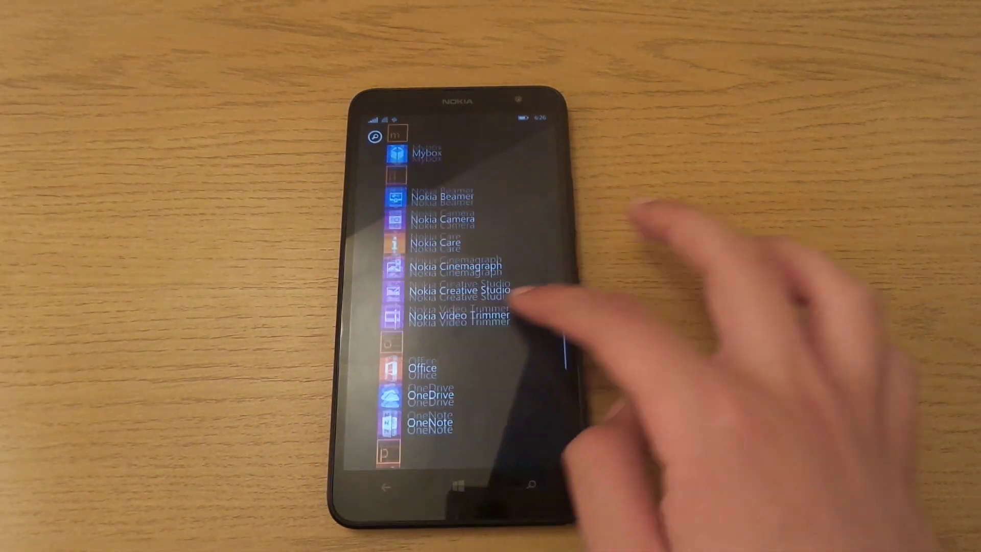
pyautogui.moveTo(476, 307); pyautogui.dragTo(537, 307)
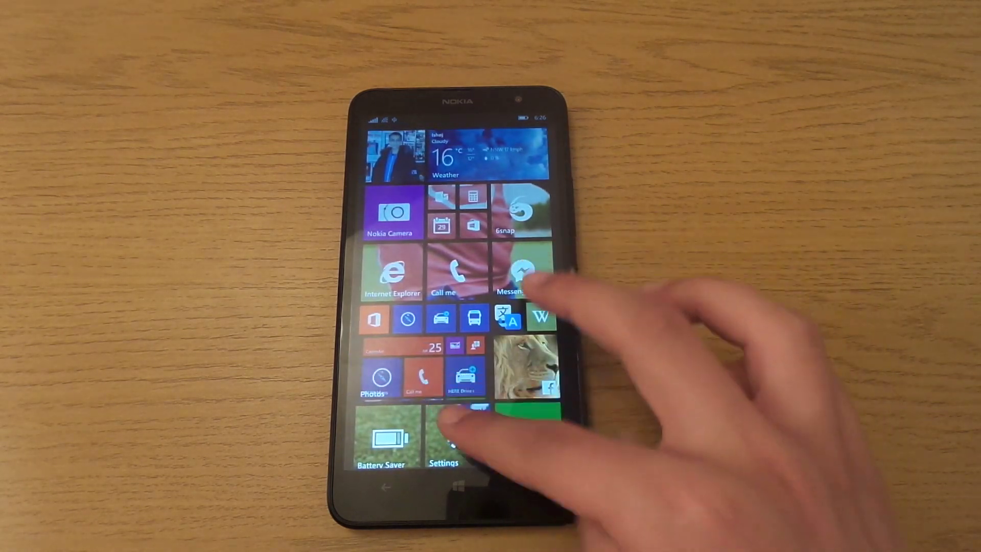
pyautogui.click(452, 430)
pyautogui.scroll(-3, 464, 307)
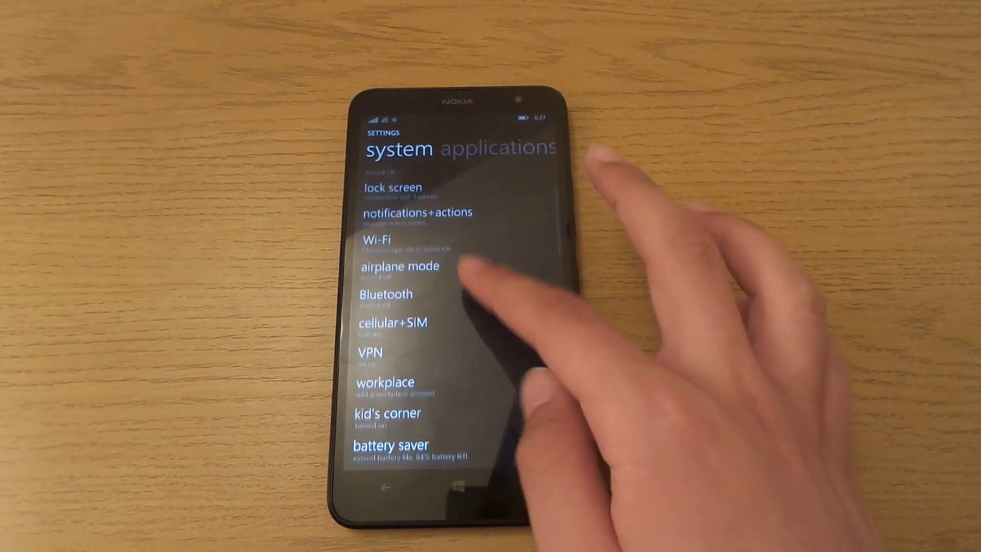
pyautogui.scroll(-5, 468, 306)
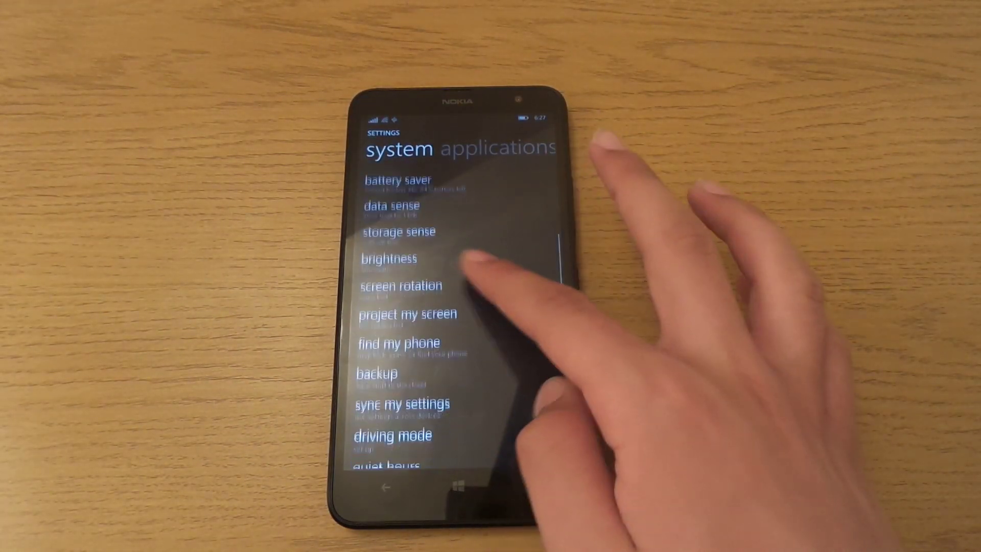
pyautogui.scroll(-4, 452, 264)
pyautogui.click(398, 299)
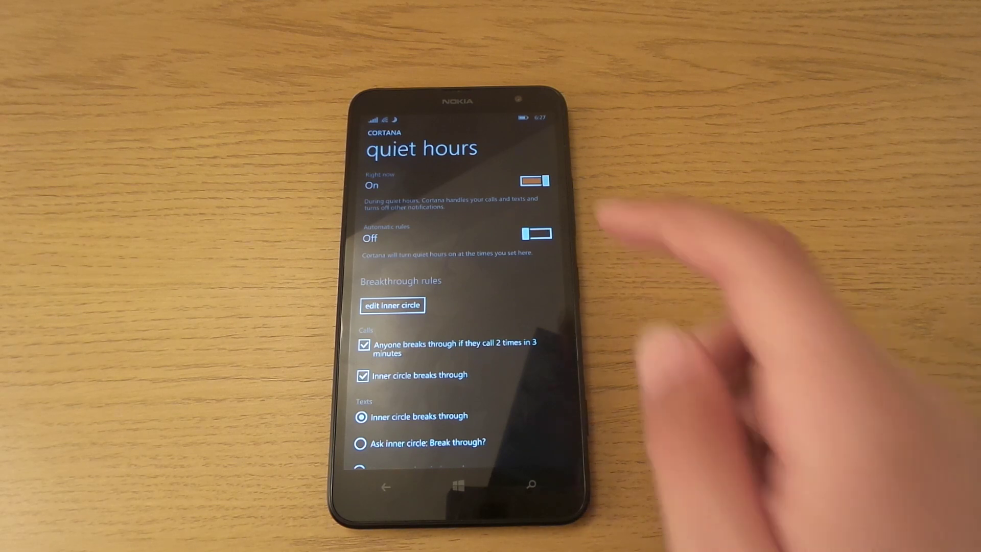
pyautogui.click(534, 181)
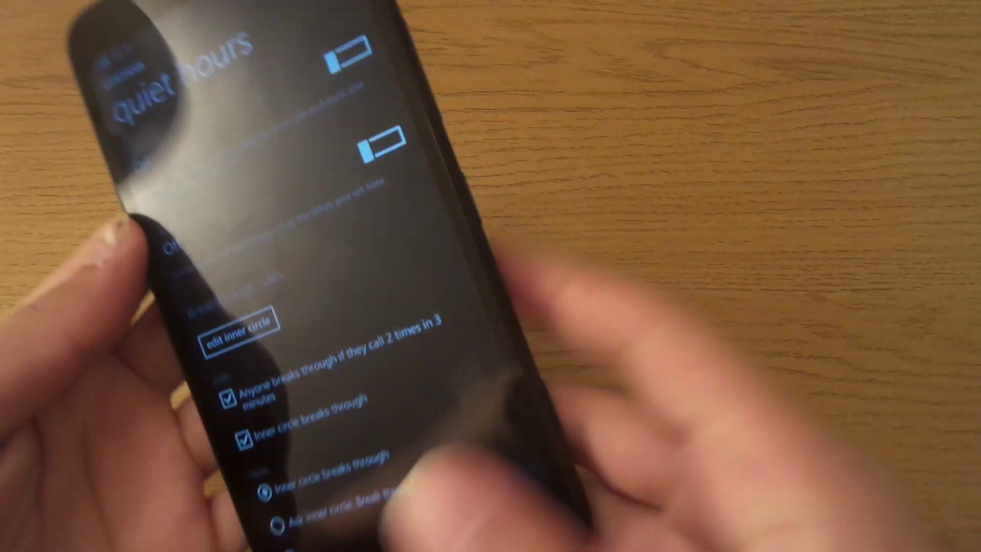
# Use the Windows key to return from quiet hours to the Start tiles
pyautogui.press('super')
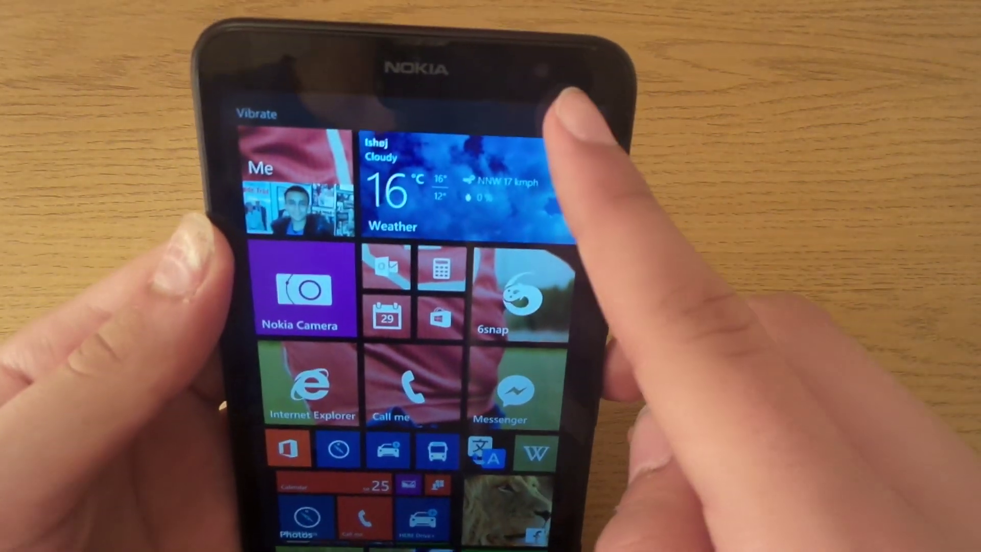
# Expand the volume panel and drag Ringer + Notifications from 00 to 08
pyautogui.click(582, 115)
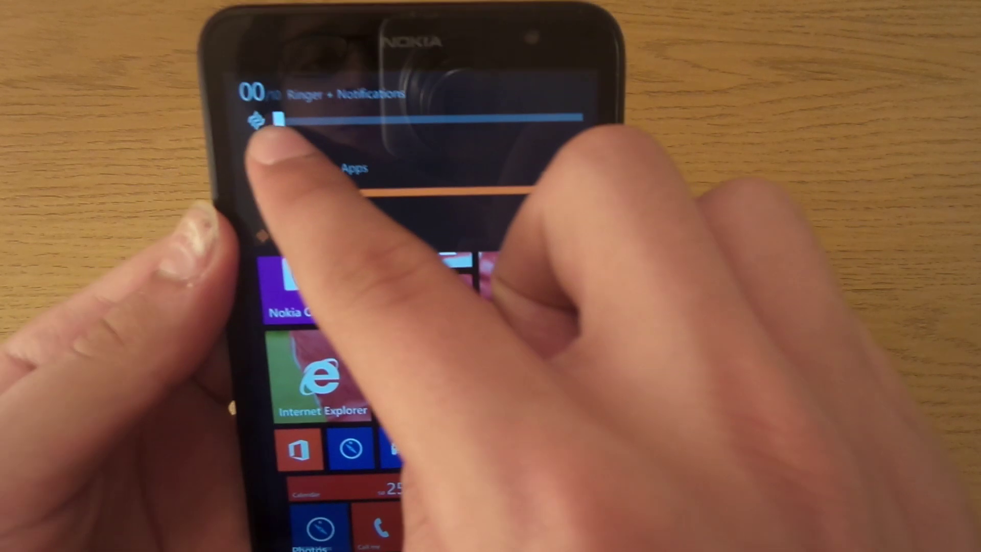
pyautogui.moveTo(277, 120)
pyautogui.mouseDown()
pyautogui.moveTo(313, 100)
pyautogui.moveTo(529, 80)
pyautogui.moveTo(363, 93)
pyautogui.mouseUp()
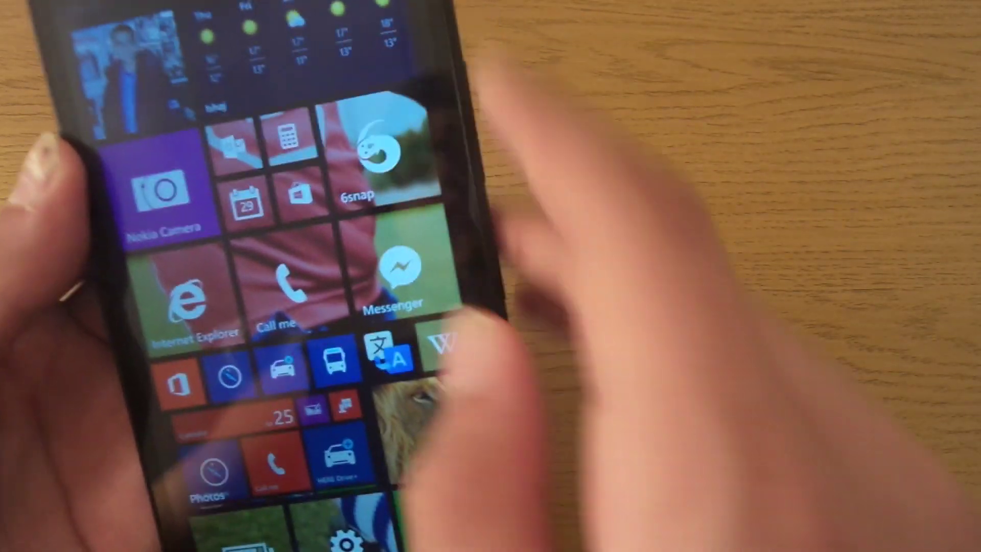
pyautogui.press('XF86AudioRaiseVolume')
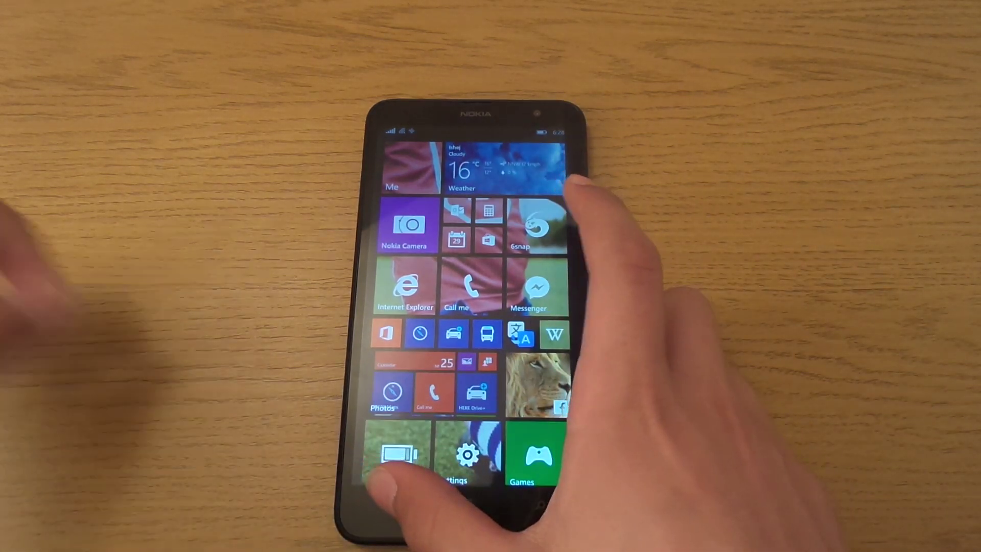
# Close the Photos card in recent apps, return to Start, and open the Call me history
pyautogui.click(391, 500)
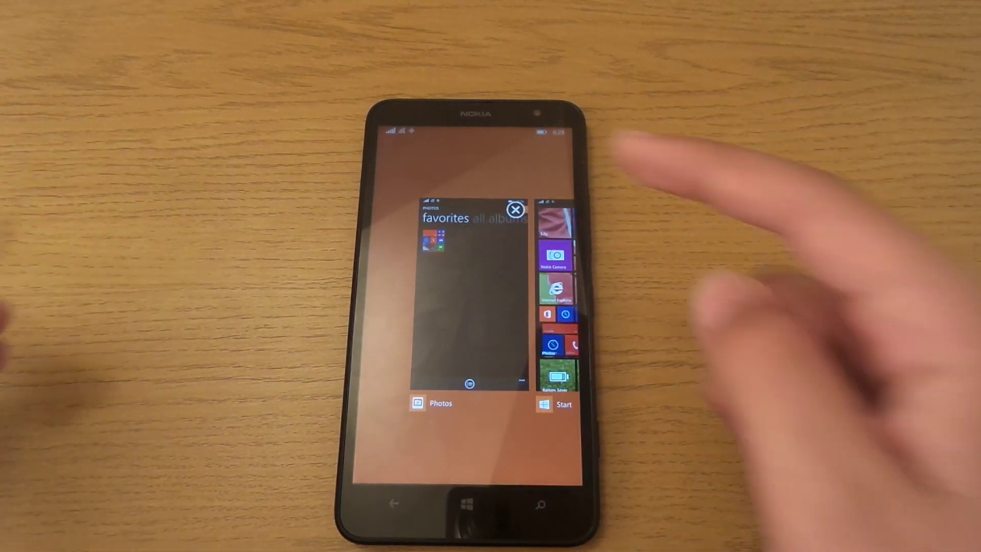
pyautogui.click(513, 206)
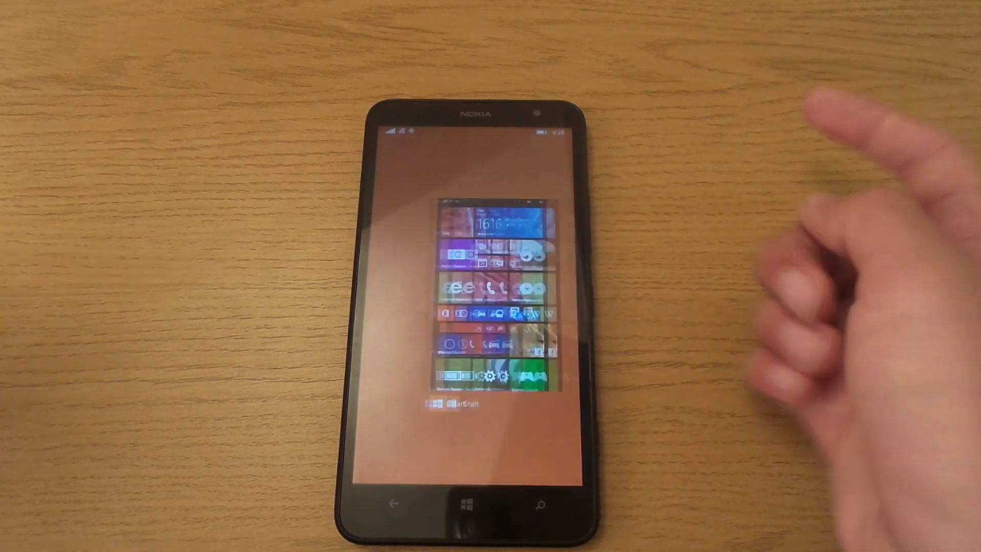
pyautogui.click(471, 296)
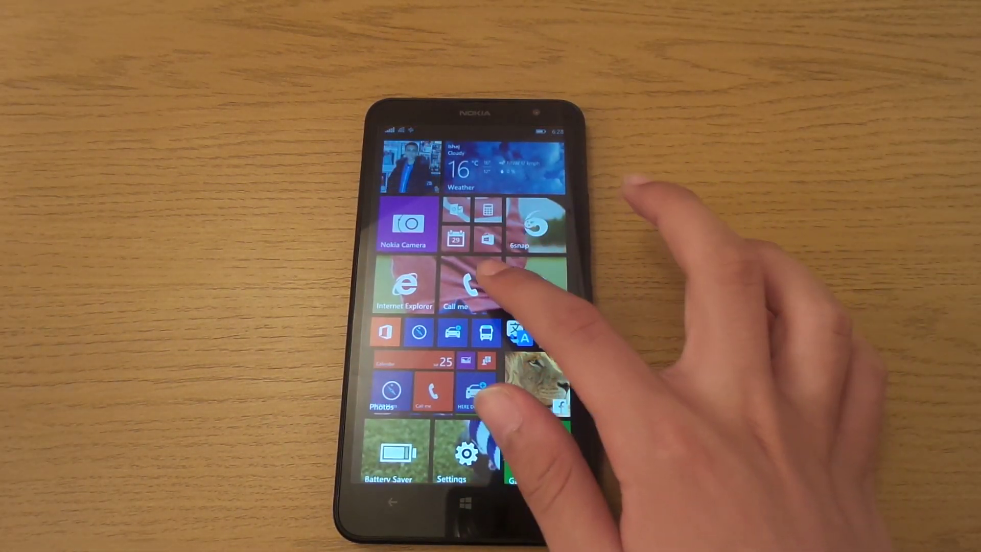
pyautogui.click(469, 285)
# Go back to the phone's Start screen
pyautogui.click(465, 503)
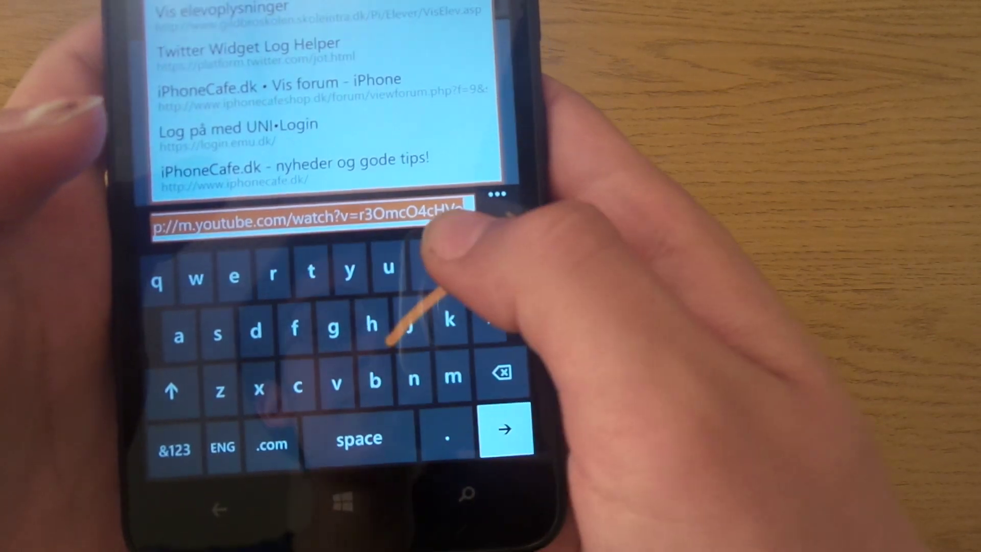
pyautogui.write('how')
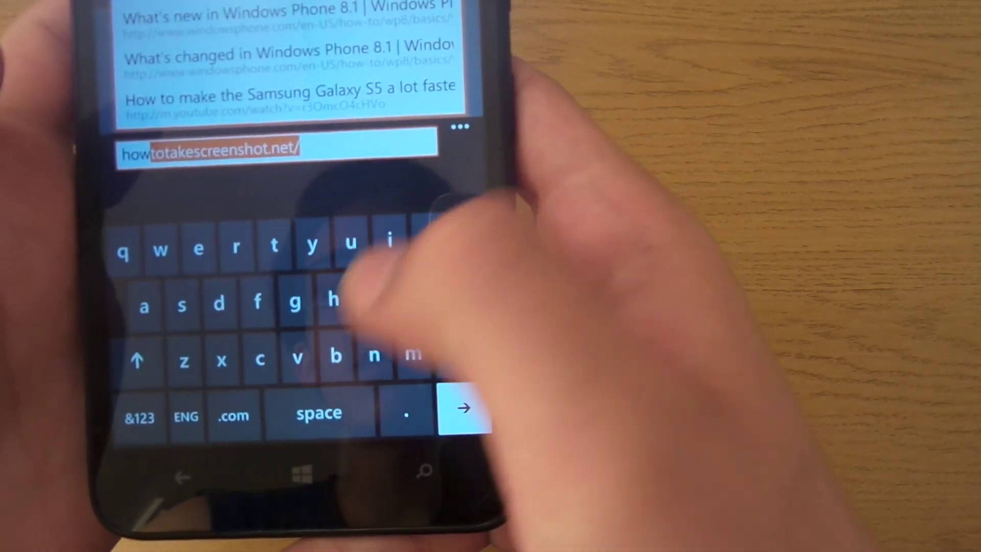
pyautogui.write(' is it')
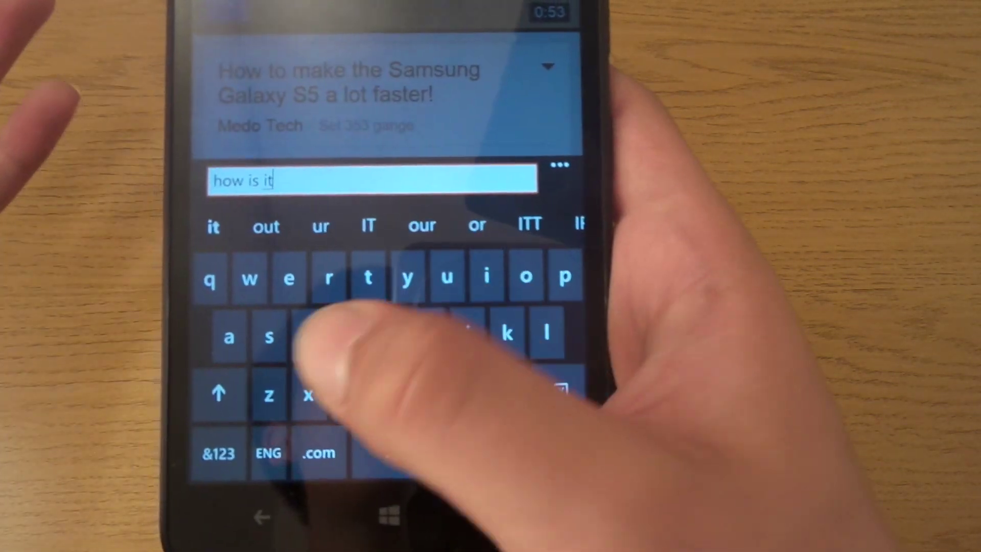
pyautogui.write(' your')
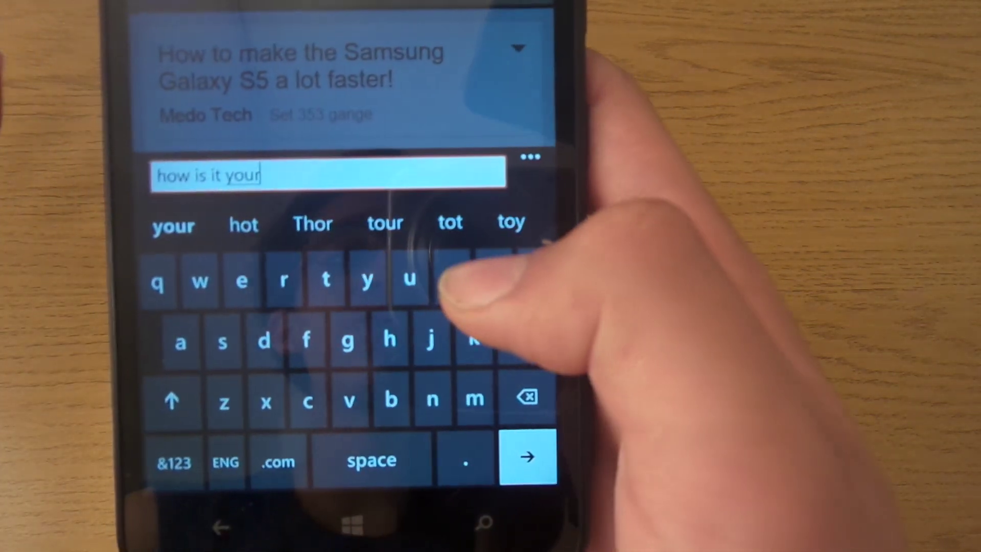
pyautogui.write(' dumb to')
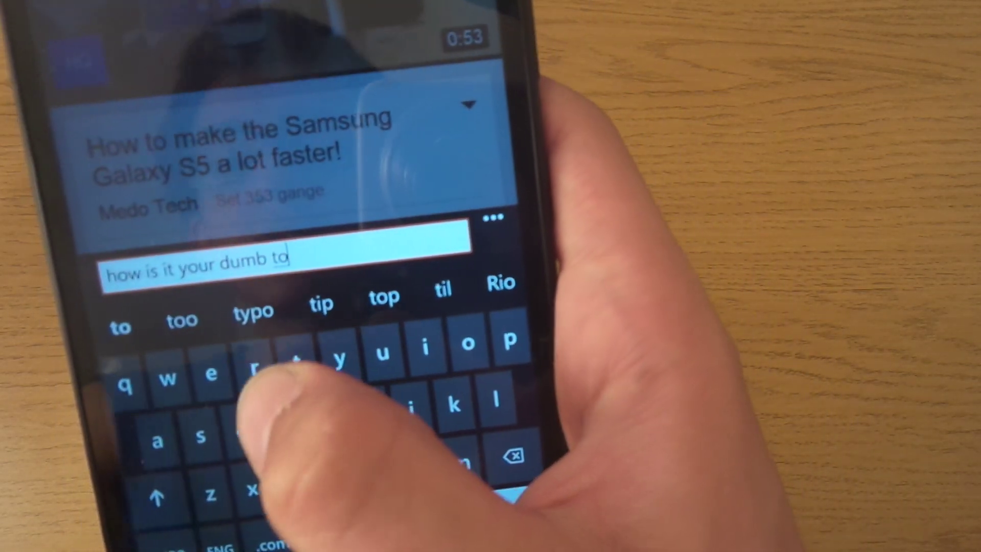
pyautogui.write('two')
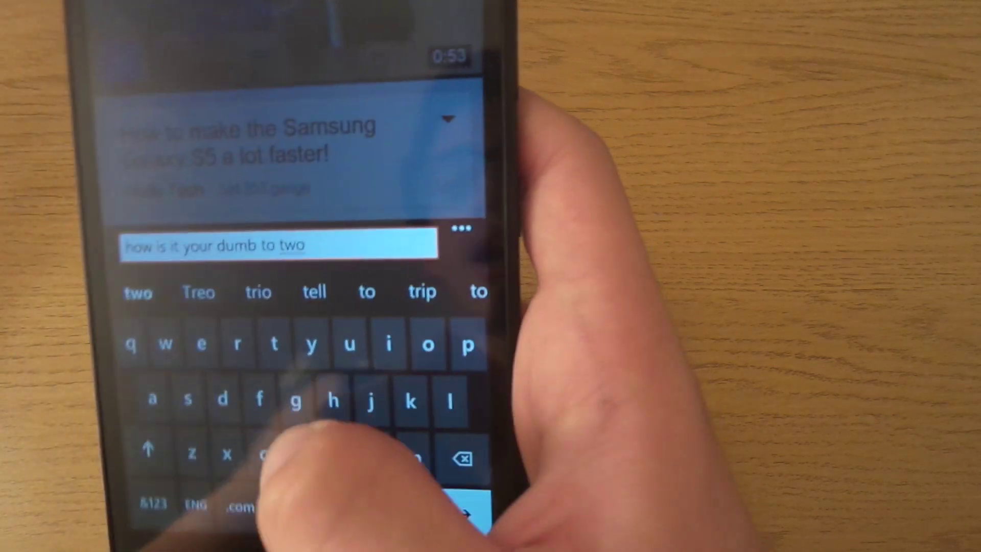